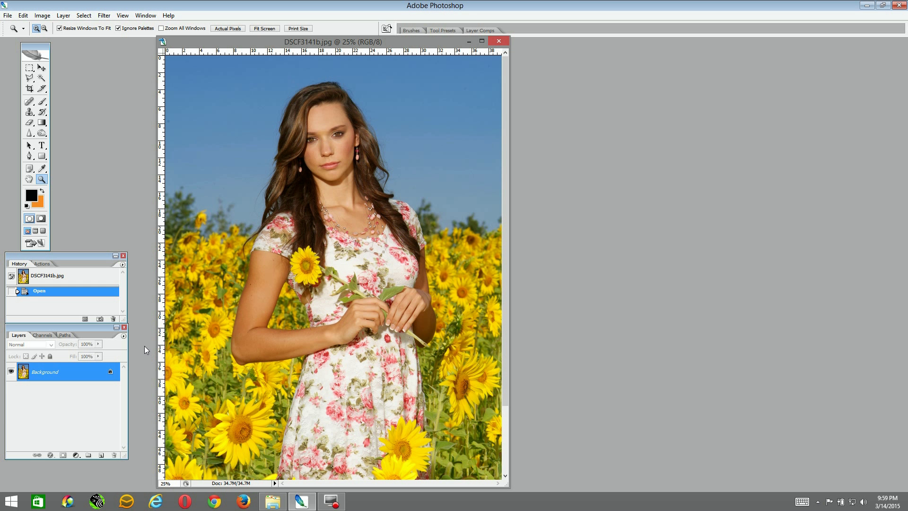
Duplicate the Background layer of DSCF3141b.jpg as Background copy.
click(124, 336)
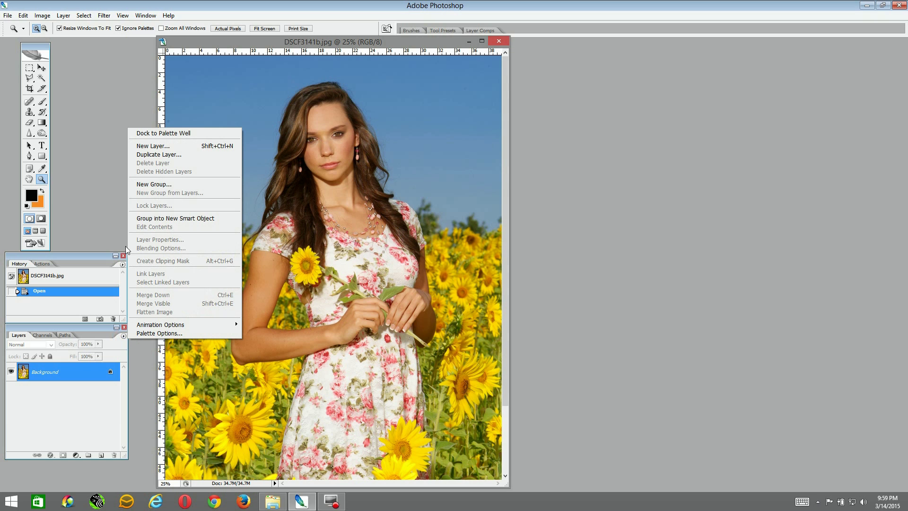
click(154, 156)
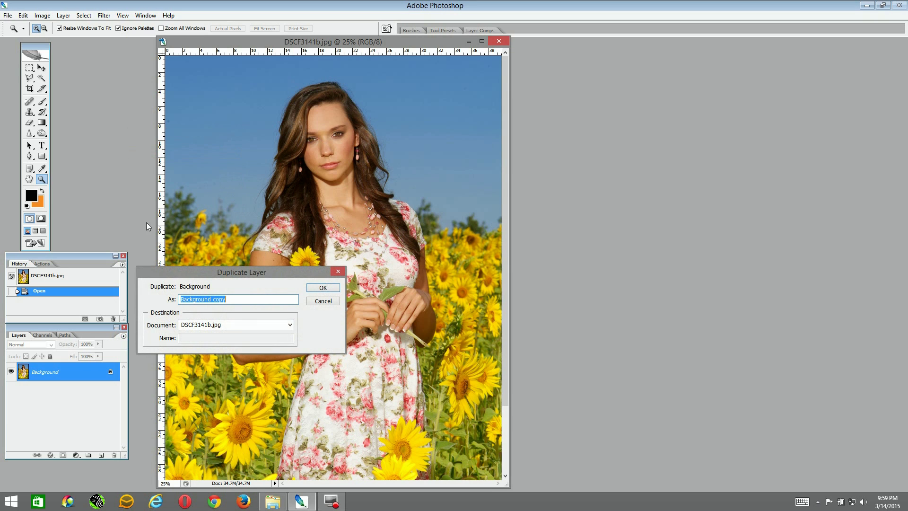
click(321, 289)
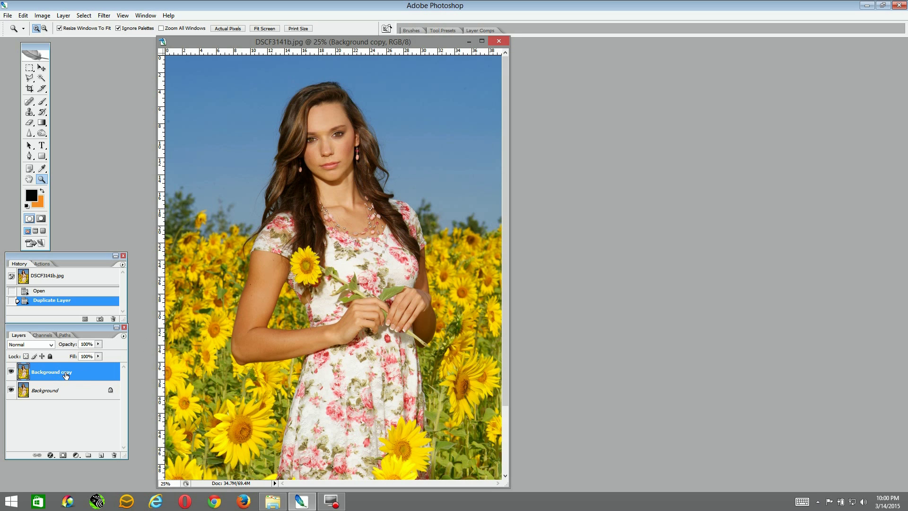
Open the duplicated layer in the Anthropics PortraitPro filter.
click(102, 15)
mouse_move(145, 200)
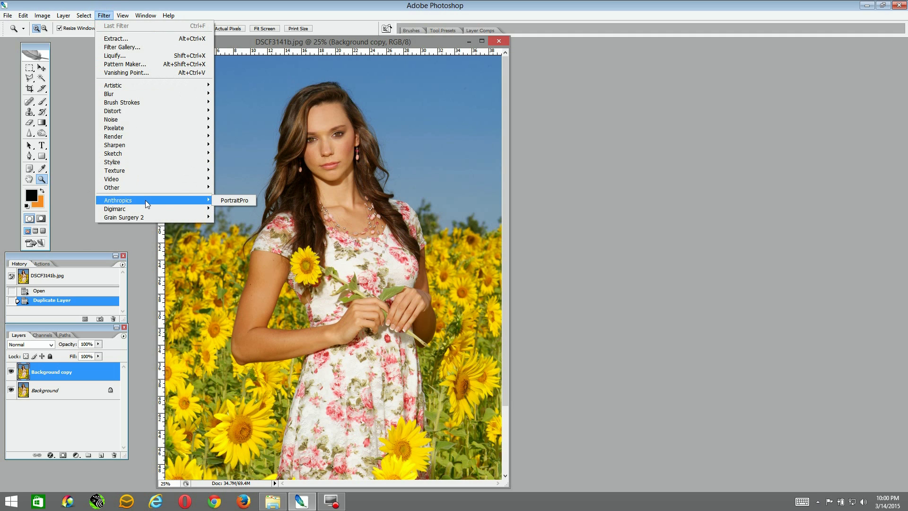
click(229, 201)
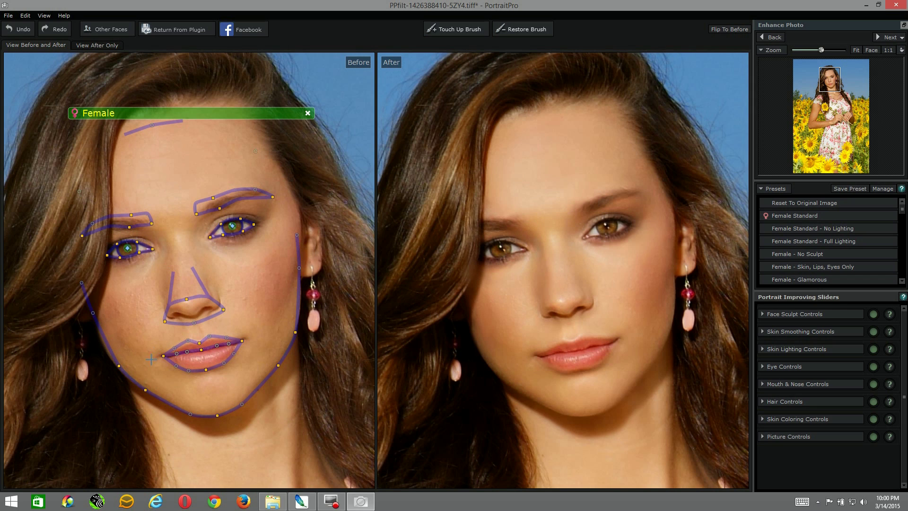
Adjust the outline points along the hair-side jaw and both eyebrows to fit the woman's visible facial features.
drag(118, 365, 112, 361)
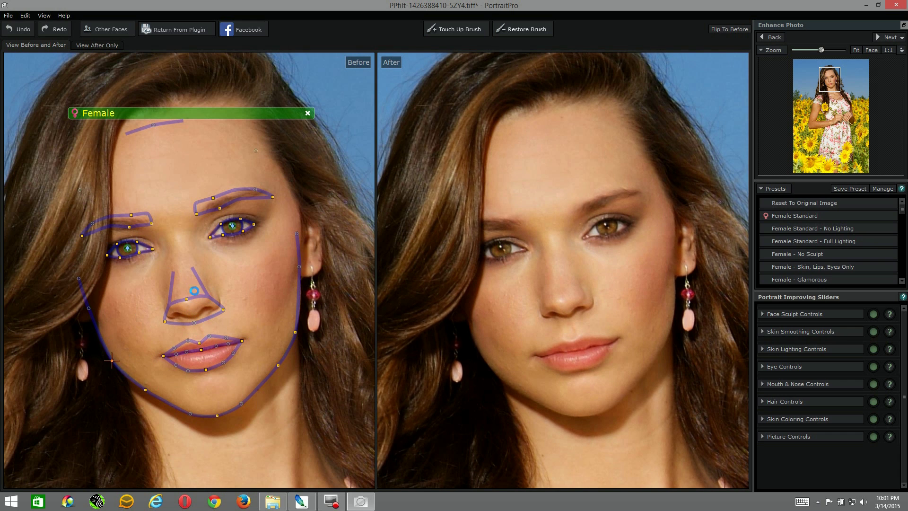
drag(81, 236, 150, 231)
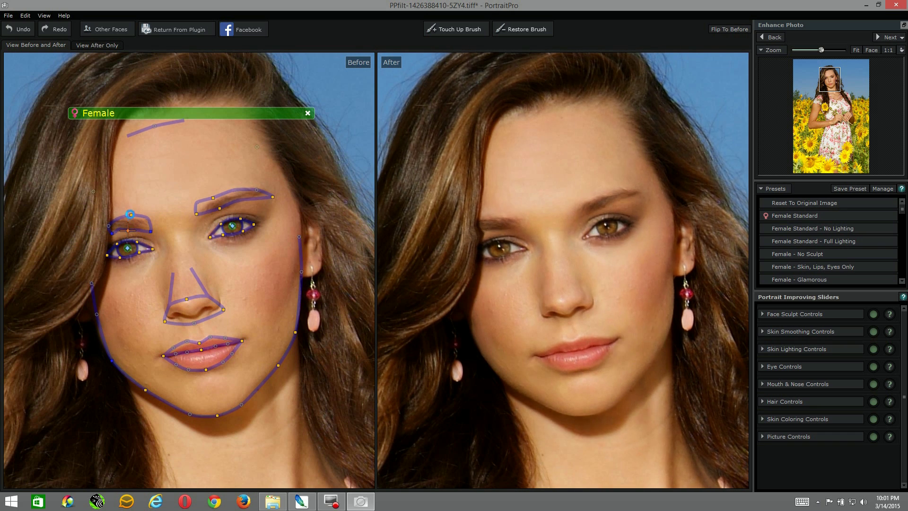
click(132, 218)
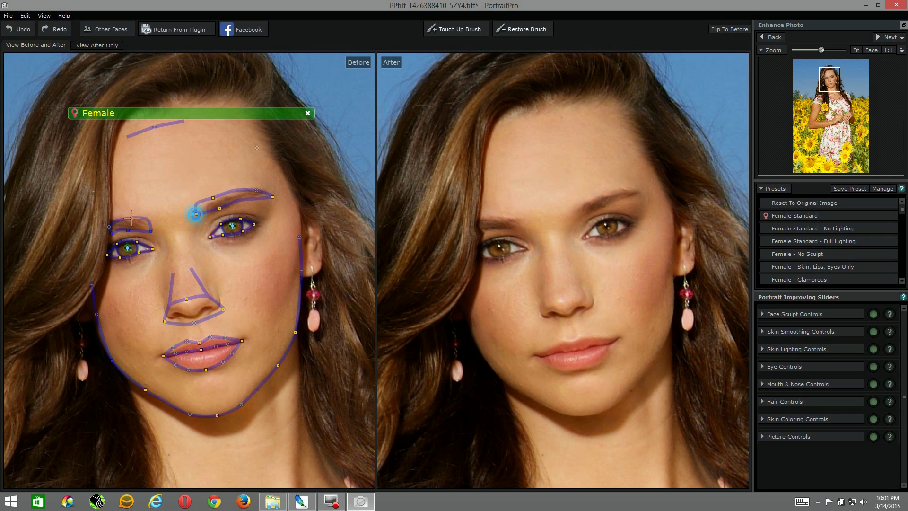
drag(206, 216, 205, 221)
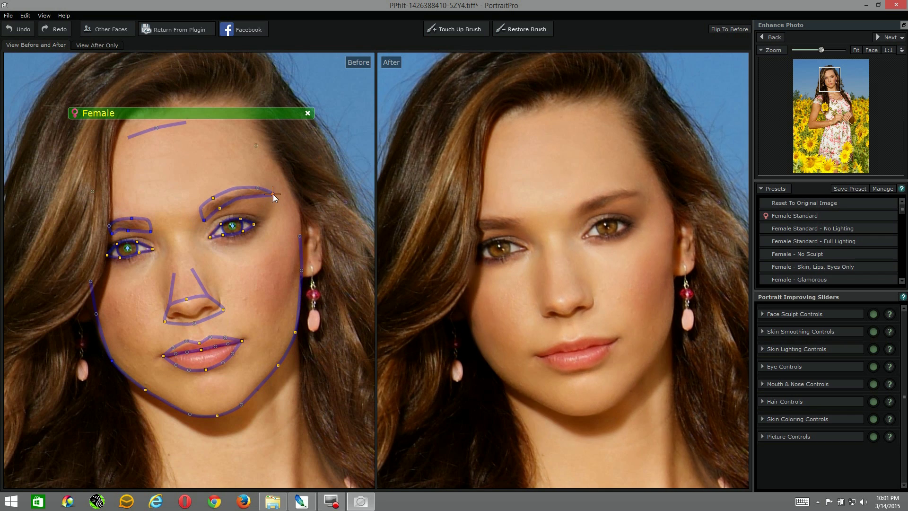
click(271, 194)
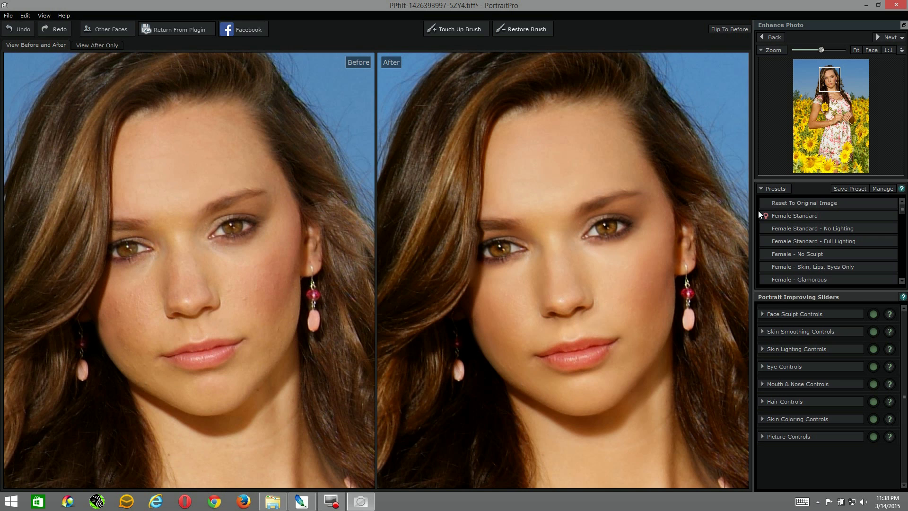
Reset to the original image and paint out blemishes on the forehead, cheeks, chin and neck with the Touch Up Brush at size 10, strength 30.
click(785, 203)
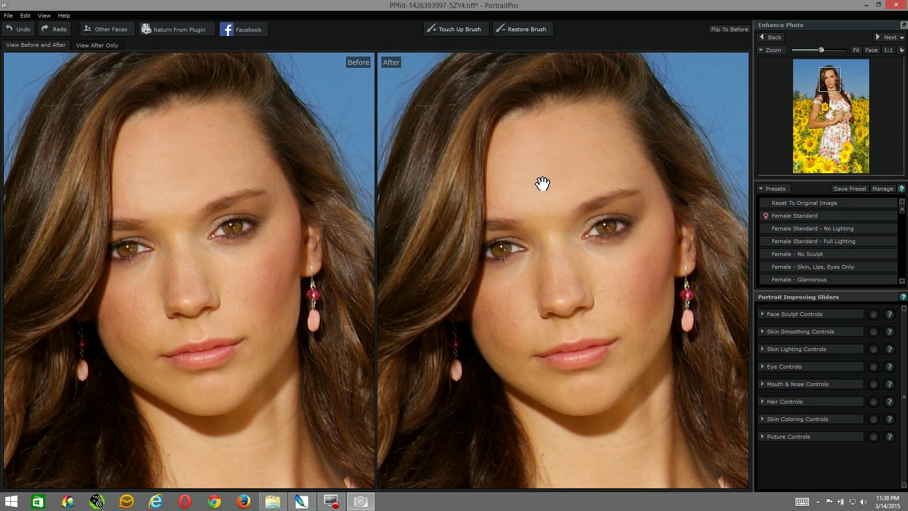
click(458, 30)
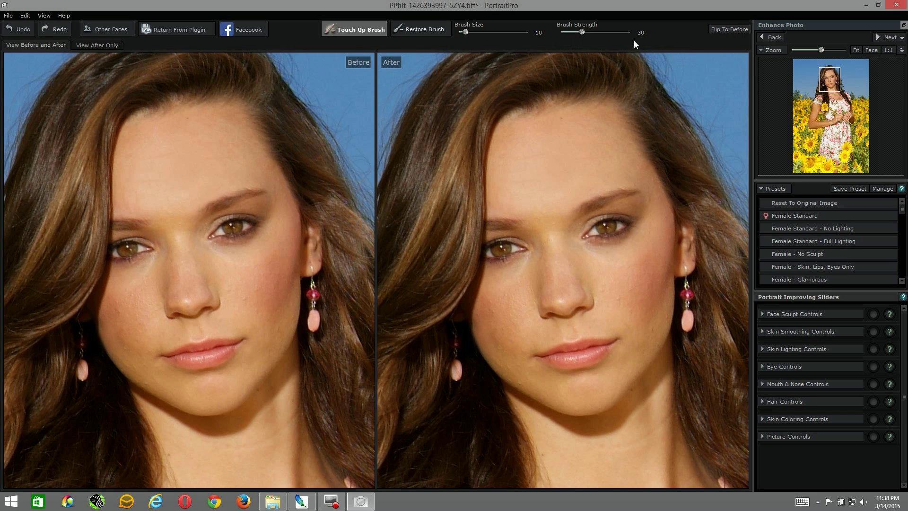
drag(602, 290, 630, 306)
drag(534, 389, 522, 385)
drag(539, 365, 529, 360)
click(560, 117)
click(637, 381)
click(632, 183)
click(495, 314)
click(489, 305)
click(508, 296)
click(494, 320)
click(493, 327)
click(500, 348)
click(627, 287)
click(649, 285)
drag(637, 284, 629, 263)
click(647, 302)
Compare the Female Standard preset with the original image, and apply the Female - No Sculpt preset.
click(781, 212)
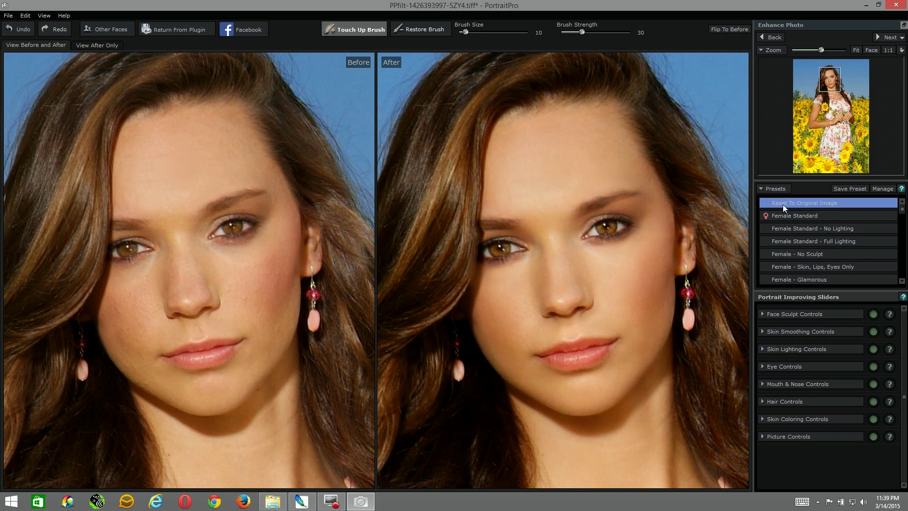
click(782, 204)
click(785, 214)
click(785, 205)
click(786, 214)
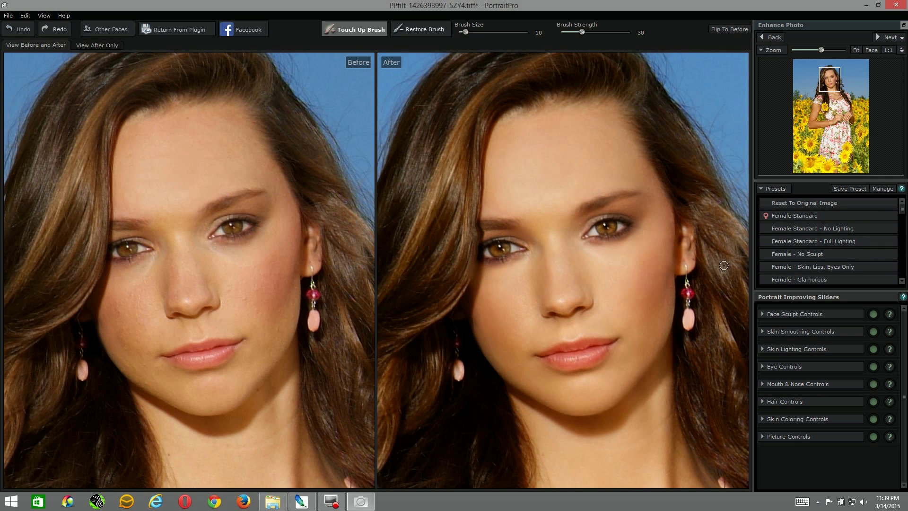
click(774, 258)
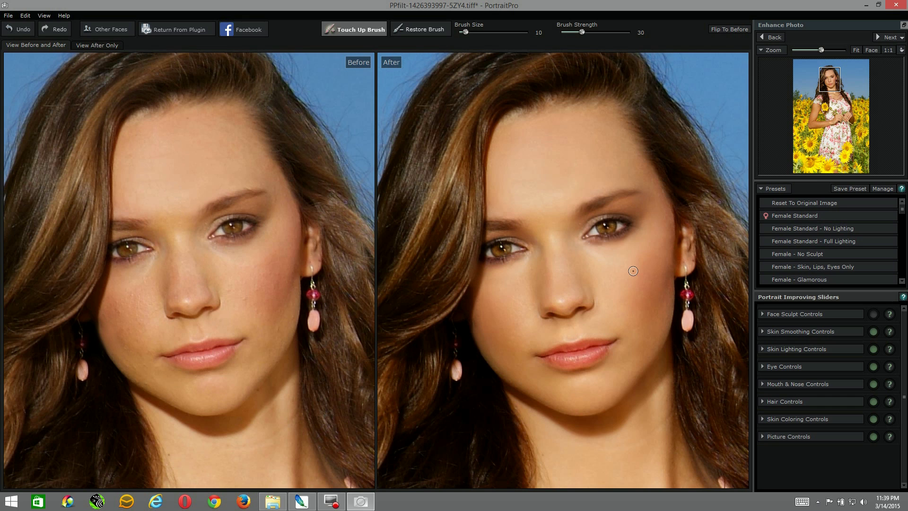
click(771, 256)
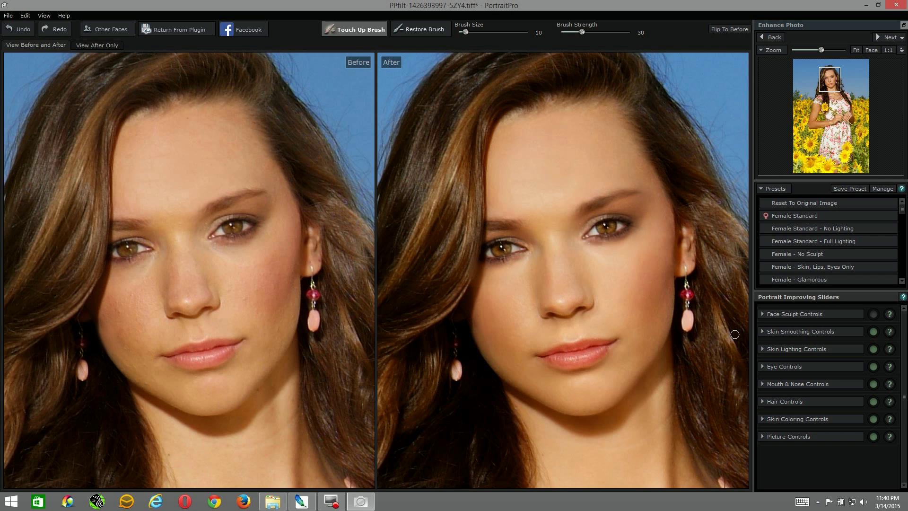
Try the Skin Smoothing Master Fade at 0, 100 and 41, and settle on 20.
click(762, 331)
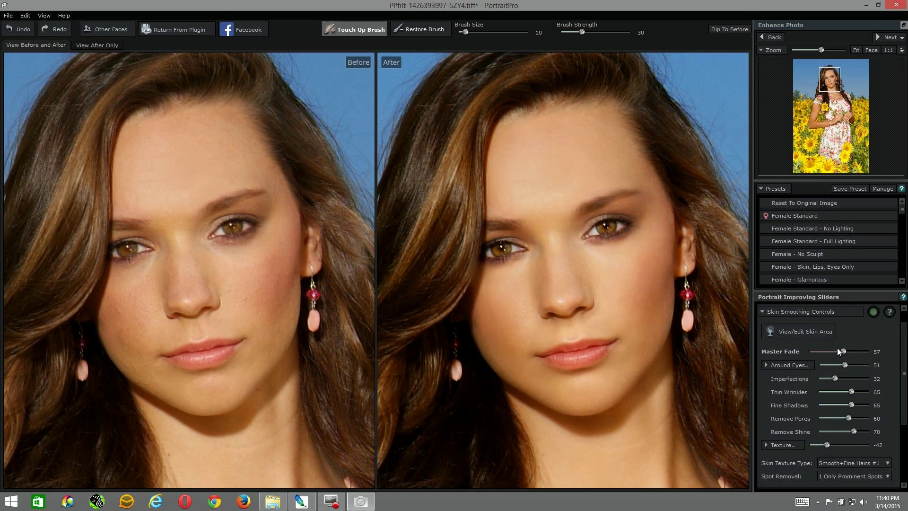
drag(844, 350, 779, 351)
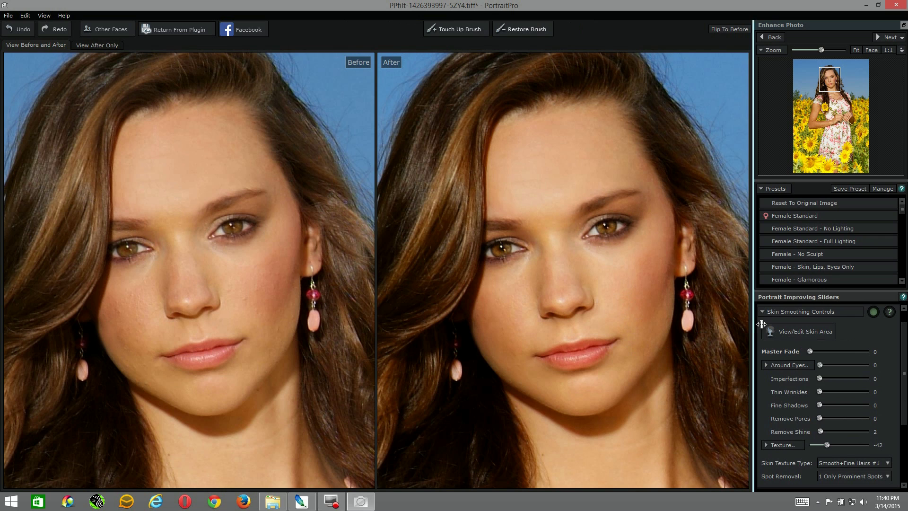
drag(811, 351, 878, 351)
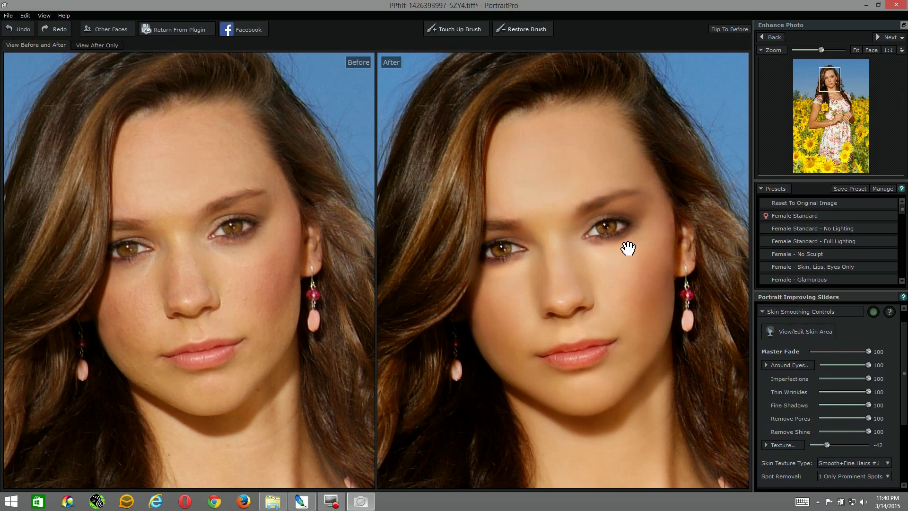
drag(868, 352, 835, 354)
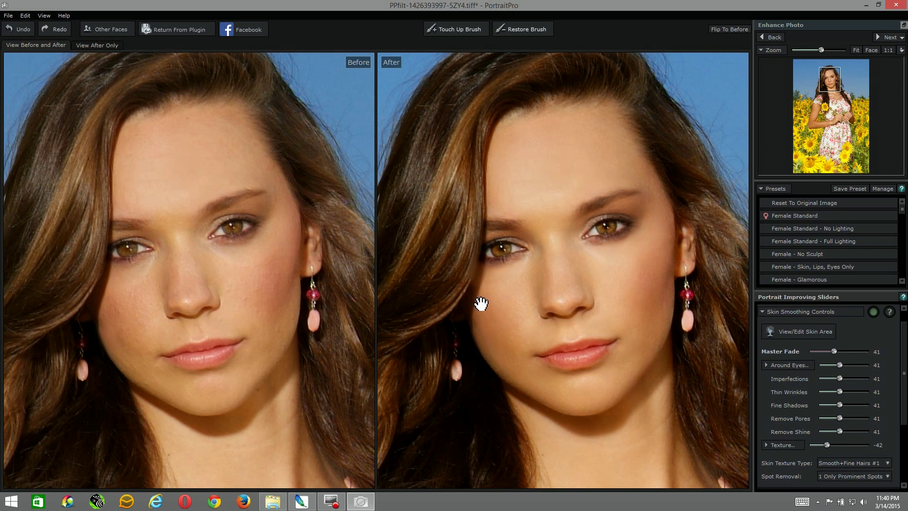
mouse_move(328, 269)
mouse_move(834, 353)
mouse_down()
mouse_move(811, 350)
mouse_move(819, 351)
mouse_up()
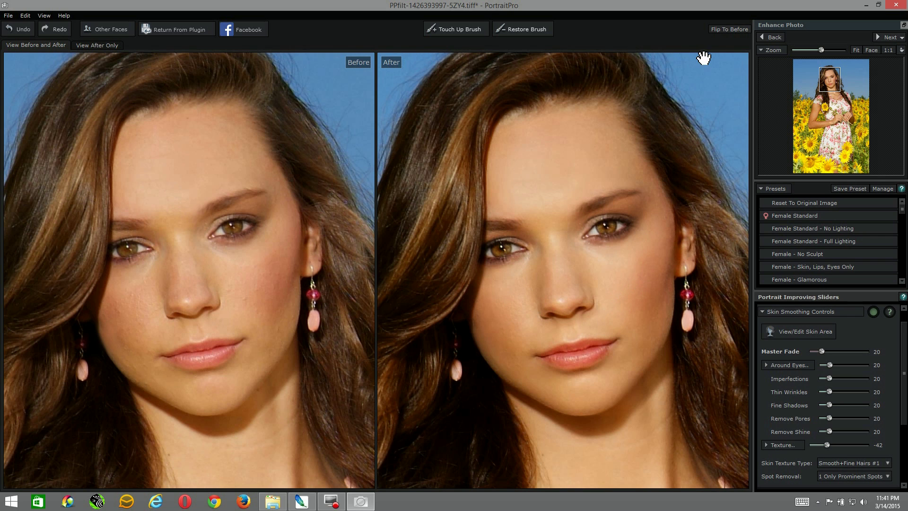
Compare the smoothed skin with the original by flipping repeatedly between before and after, and collapse the Skin Smoothing controls.
click(723, 31)
click(723, 30)
click(723, 31)
click(723, 30)
click(723, 30)
click(723, 30)
click(723, 30)
click(723, 31)
click(762, 312)
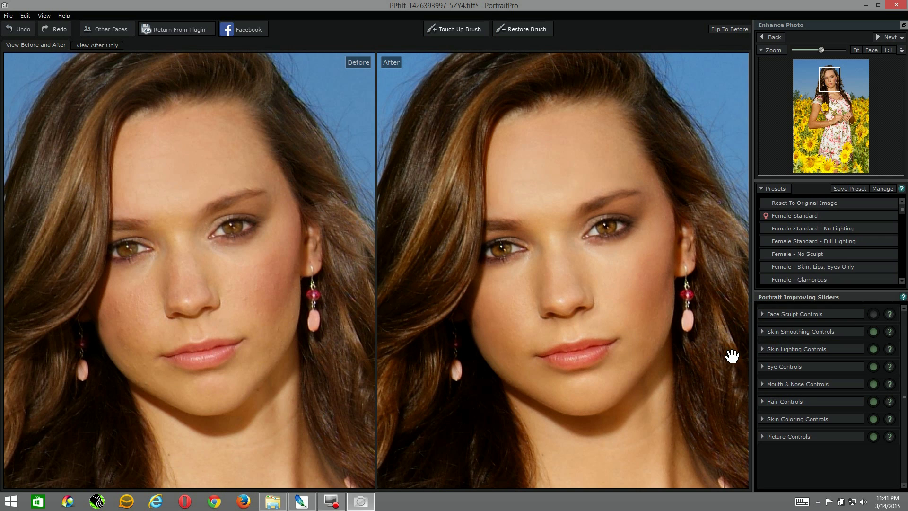
Compare the face with Skin Lighting off and on, and reduce the lighting Contrast to -38 using the head model.
click(874, 349)
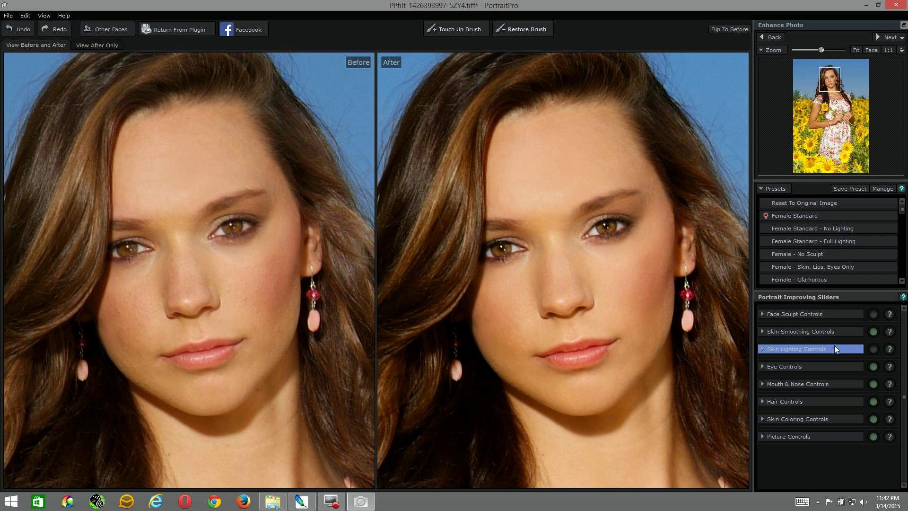
click(875, 348)
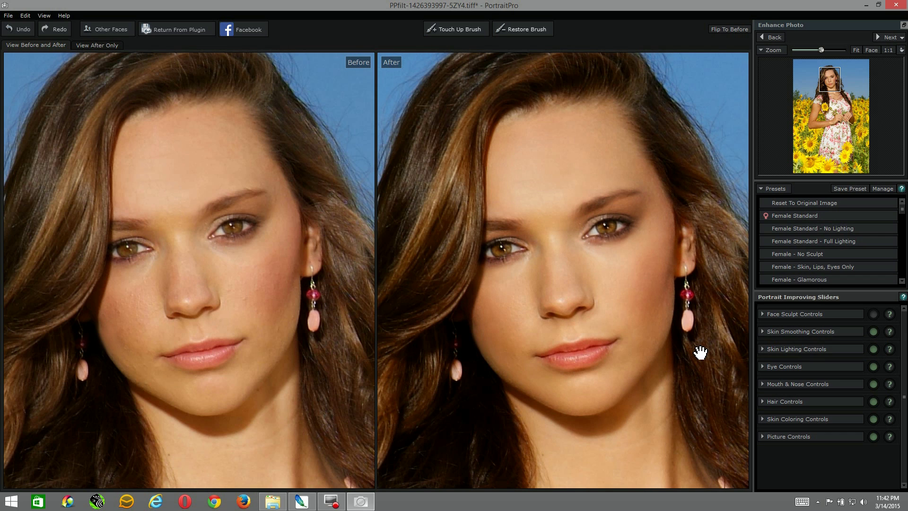
click(763, 349)
mouse_move(833, 410)
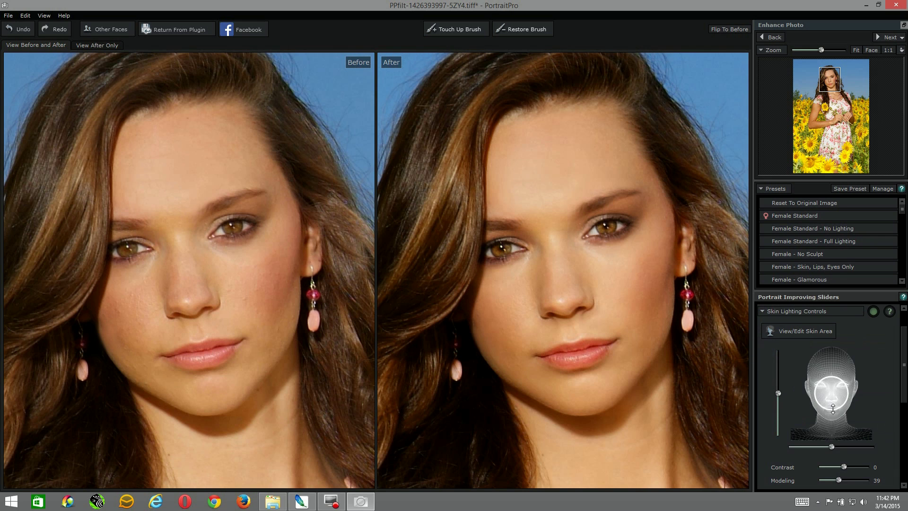
drag(833, 410, 833, 414)
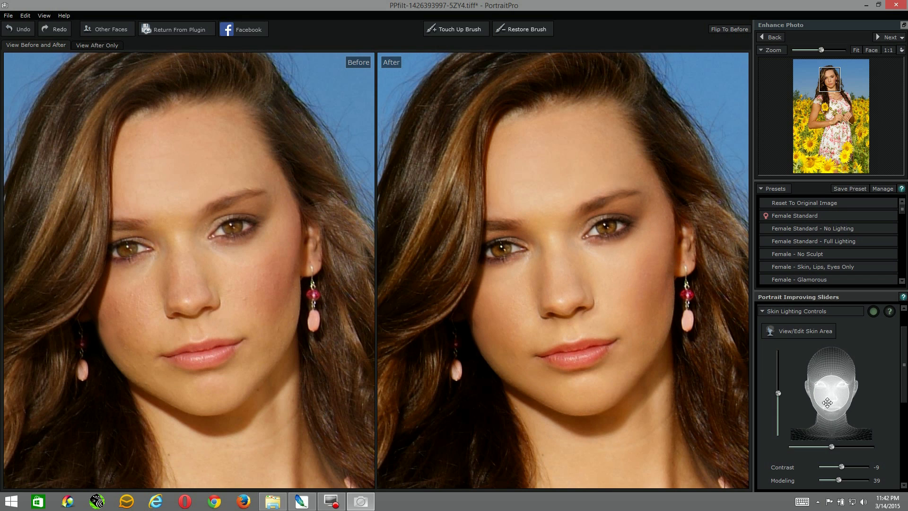
drag(832, 410, 823, 392)
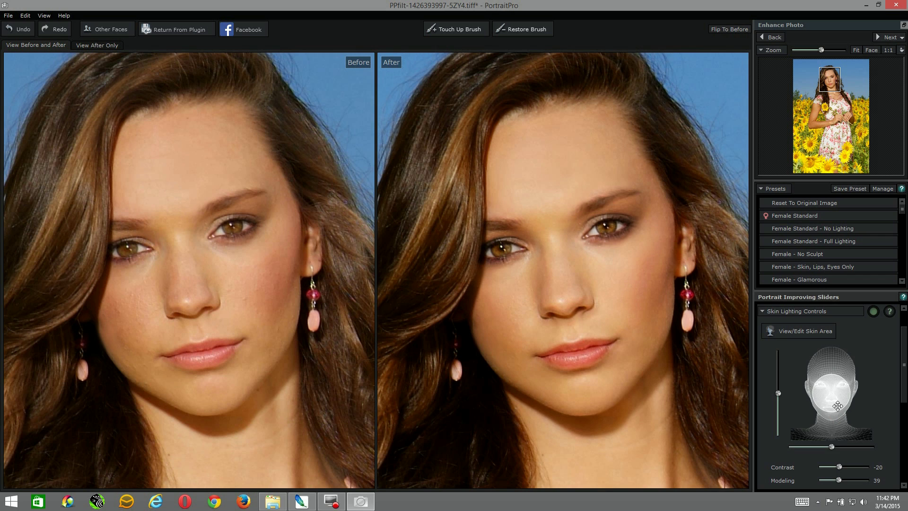
drag(833, 393, 831, 415)
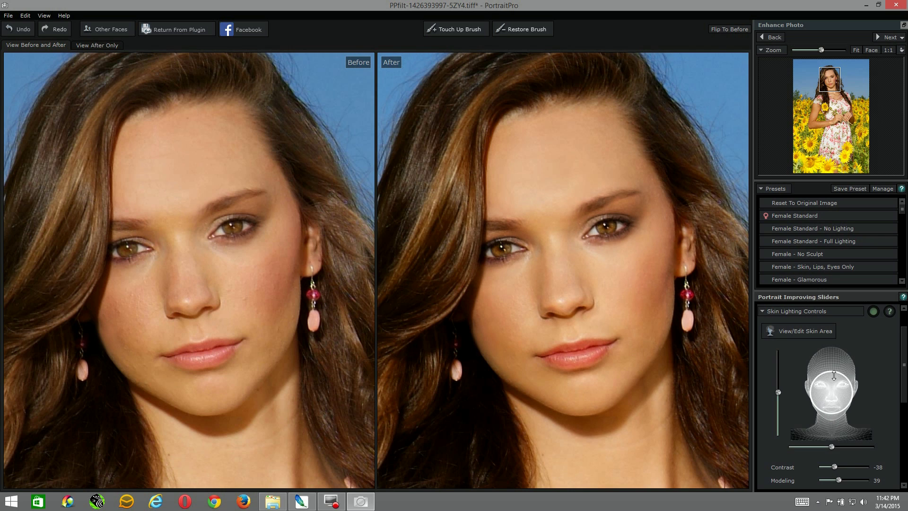
Try Smokey eyes at 86 in the Skin Lighting controls, and settle on 57.
drag(900, 348, 903, 415)
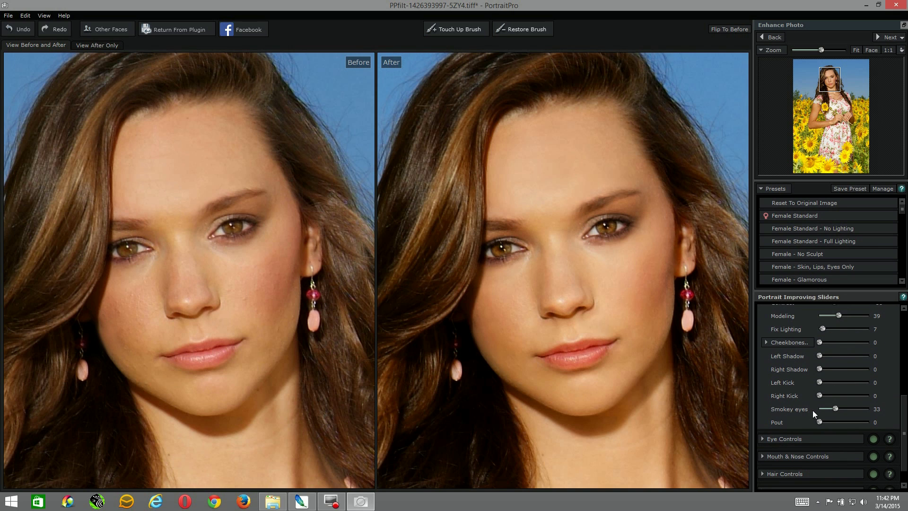
drag(835, 409, 861, 409)
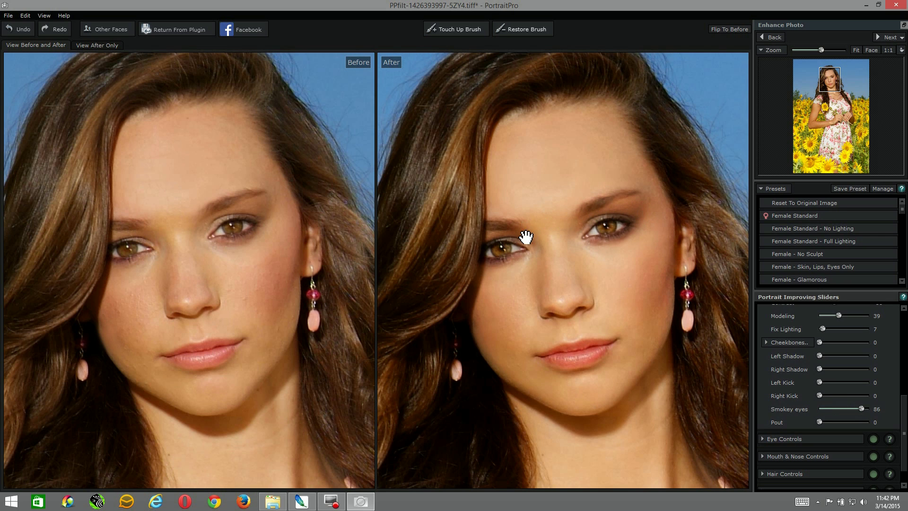
drag(862, 408, 846, 408)
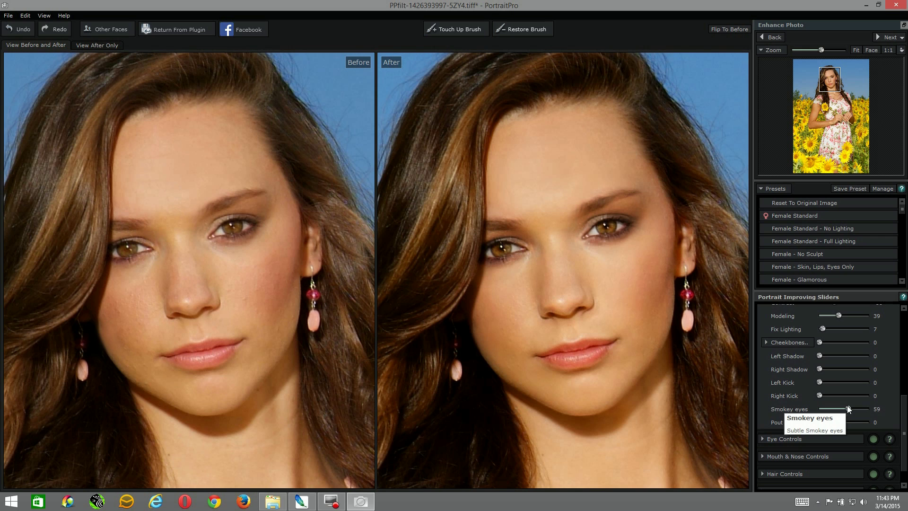
mouse_move(847, 409)
mouse_down()
mouse_move(839, 411)
mouse_move(846, 411)
mouse_up()
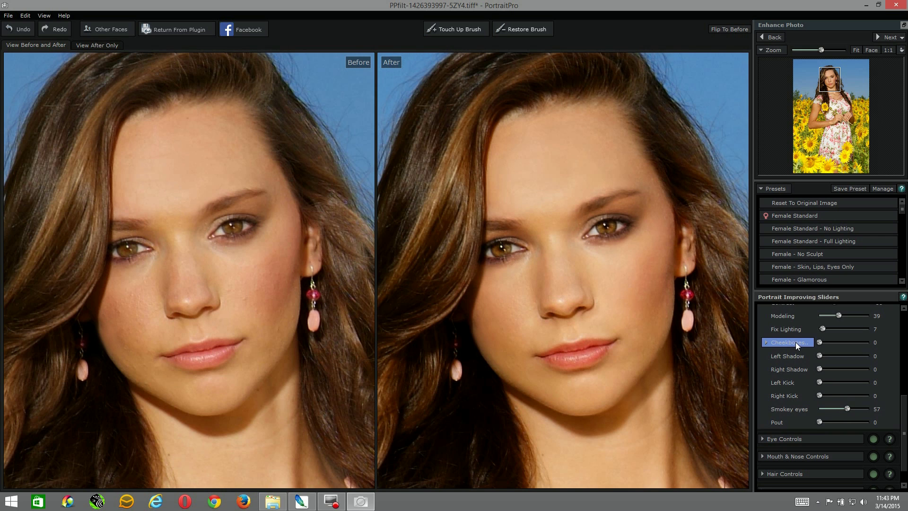
Raise Cheekbones to 8 in the Skin Lighting controls, and check the result against the original image.
mouse_move(819, 342)
mouse_down()
mouse_move(876, 344)
mouse_move(822, 345)
mouse_up()
drag(904, 395, 904, 352)
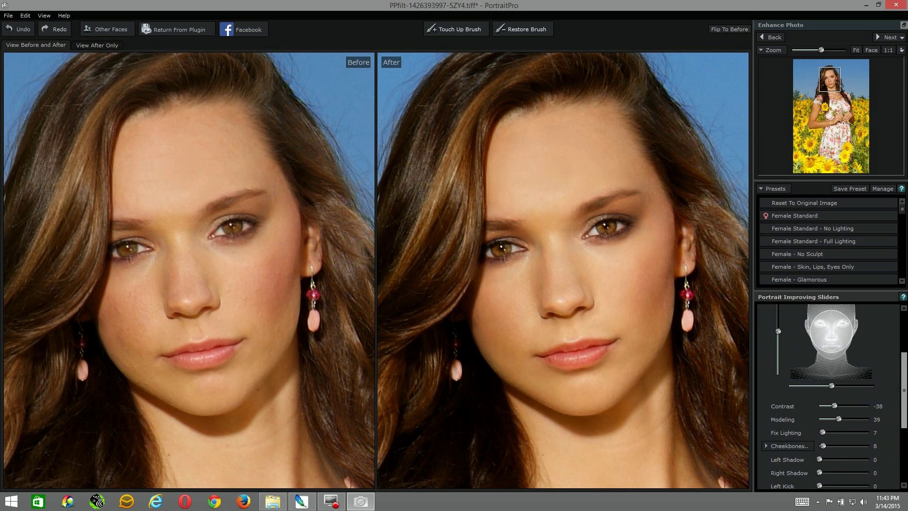
scroll(828, 393, up, 5)
click(761, 349)
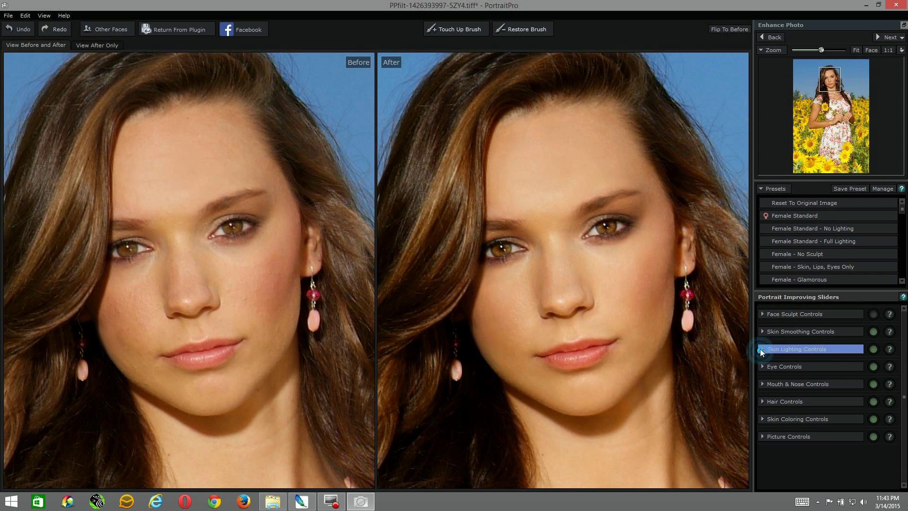
click(727, 29)
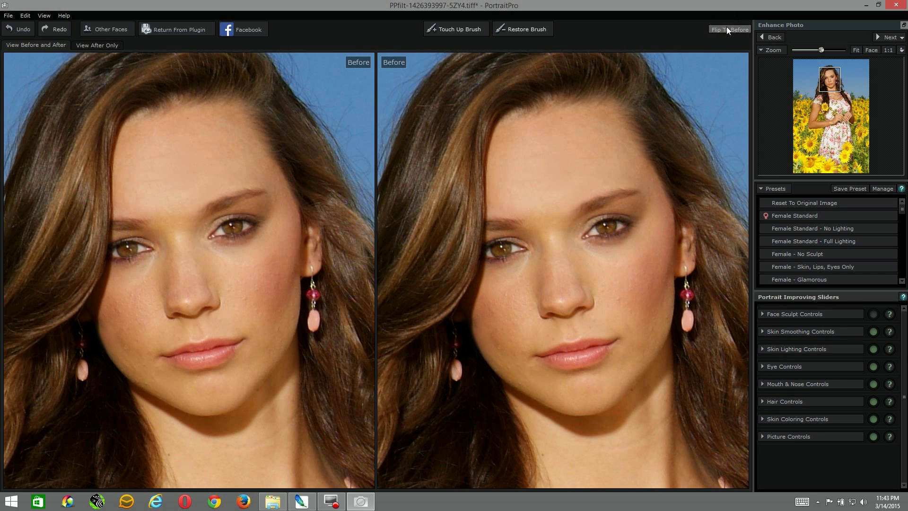
Nudge the lower edge of the nose outline slightly upward, and compare the face with Skin Lighting off and on.
click(727, 29)
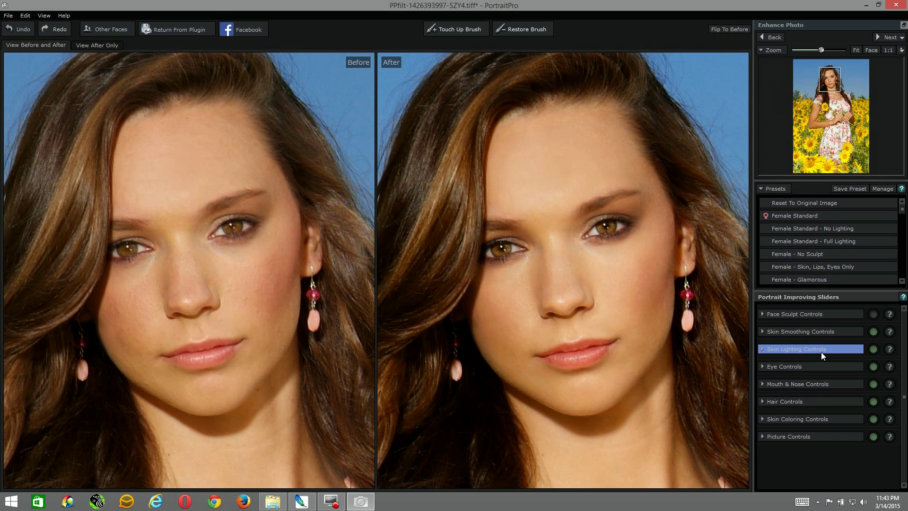
click(873, 349)
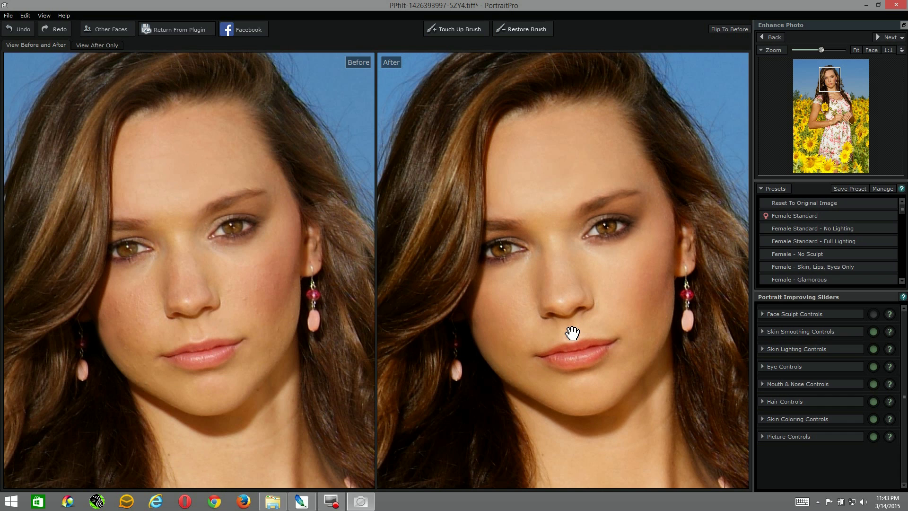
mouse_move(225, 308)
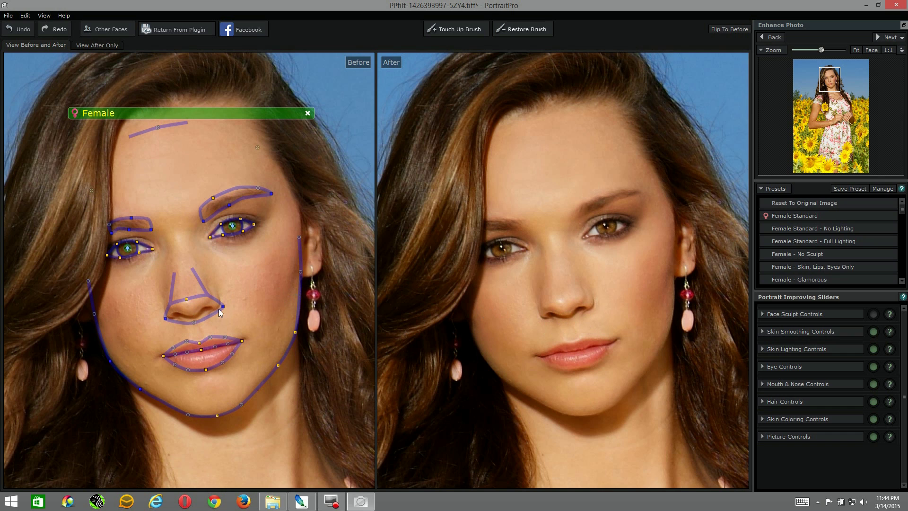
mouse_move(194, 324)
mouse_down()
mouse_move(198, 337)
mouse_move(194, 320)
mouse_up()
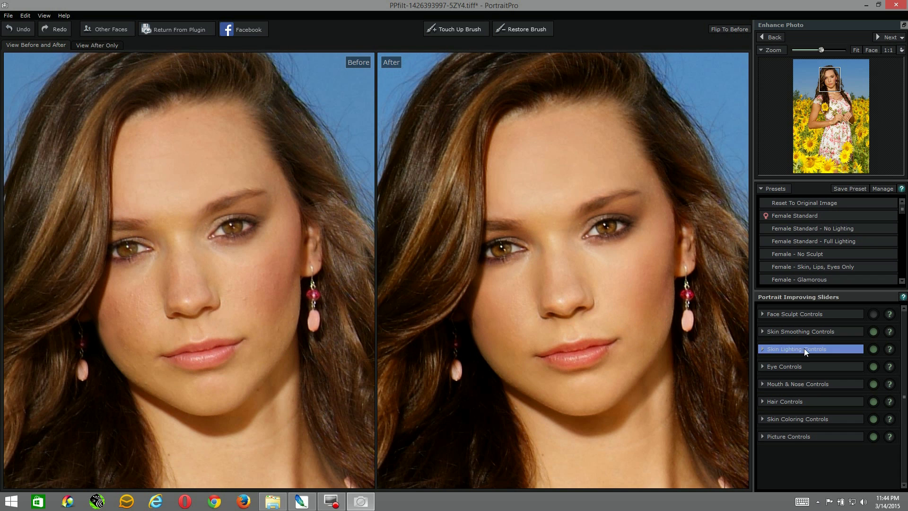
click(874, 348)
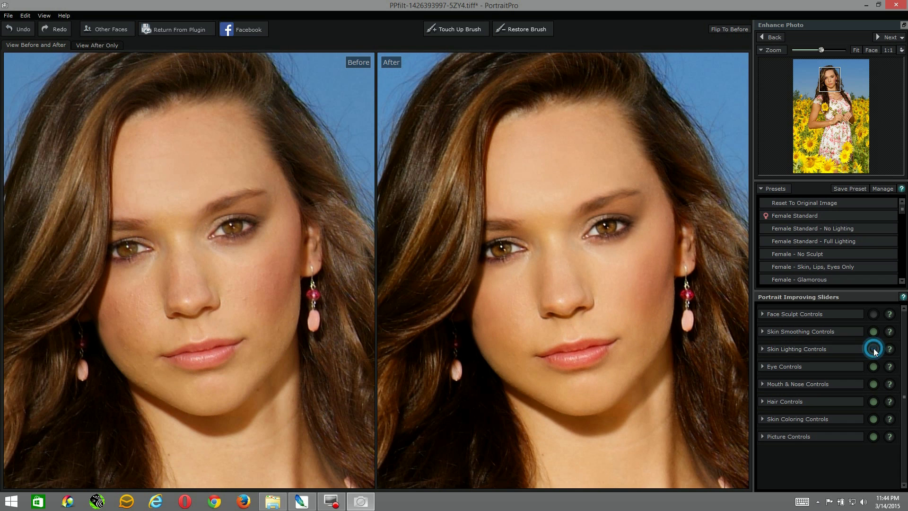
click(873, 348)
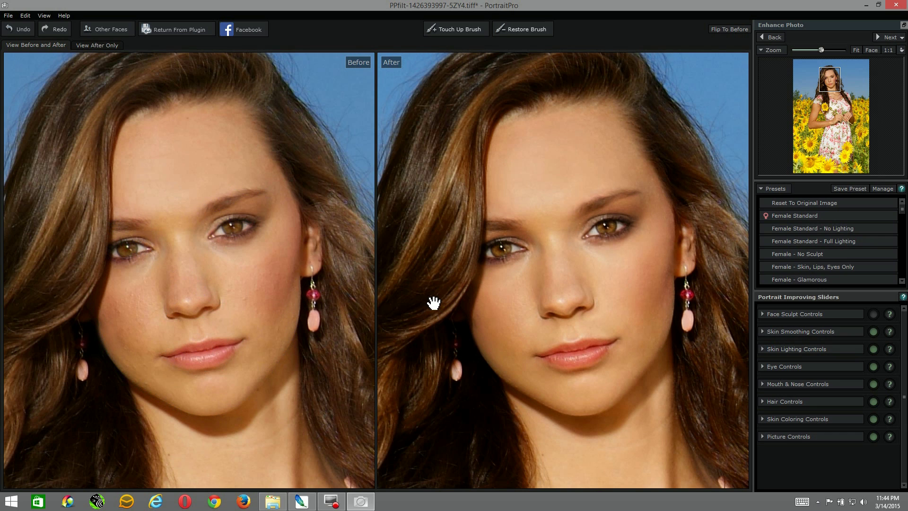
Set Sharpen Eyebrows to 14 in the Eye Controls, and collapse the Eye Controls.
click(761, 368)
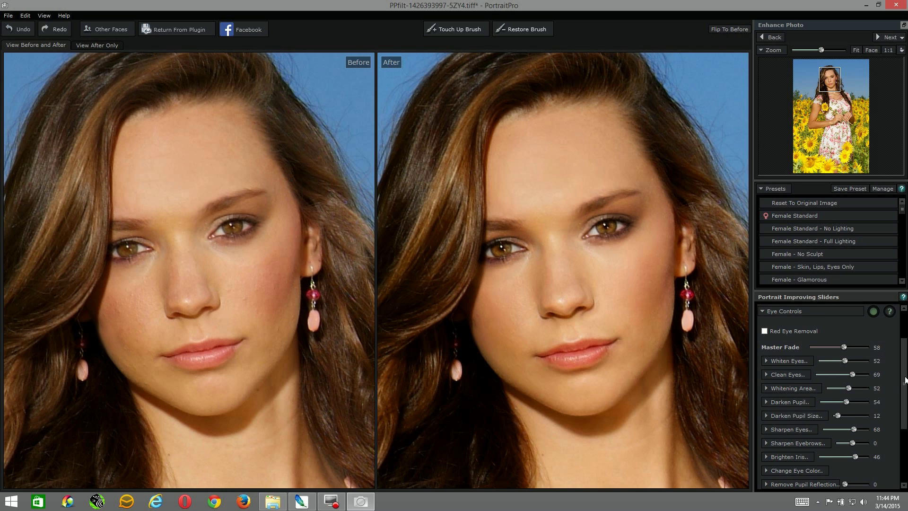
scroll(905, 381, down, 3)
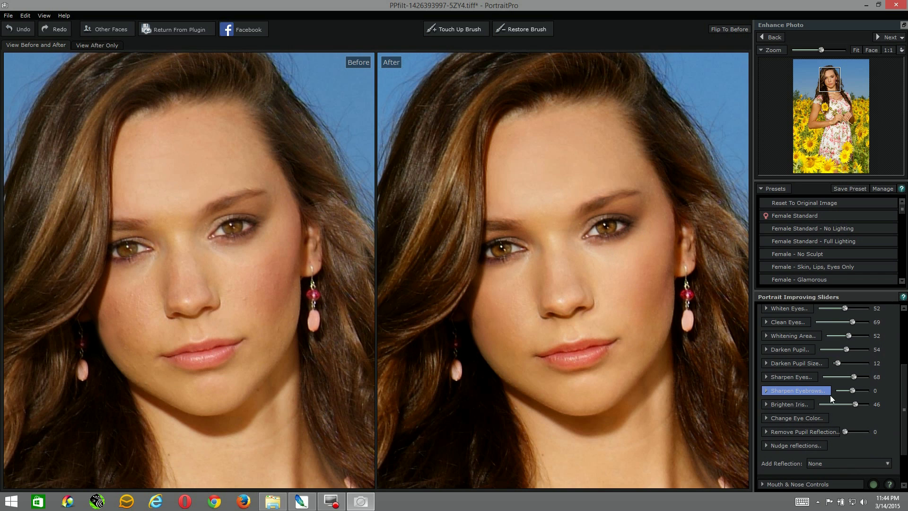
drag(852, 393, 858, 394)
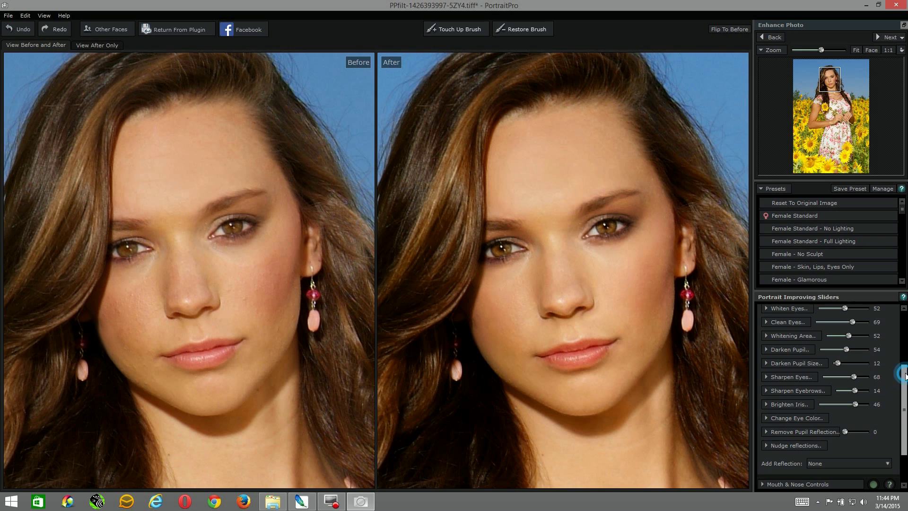
drag(901, 374, 903, 310)
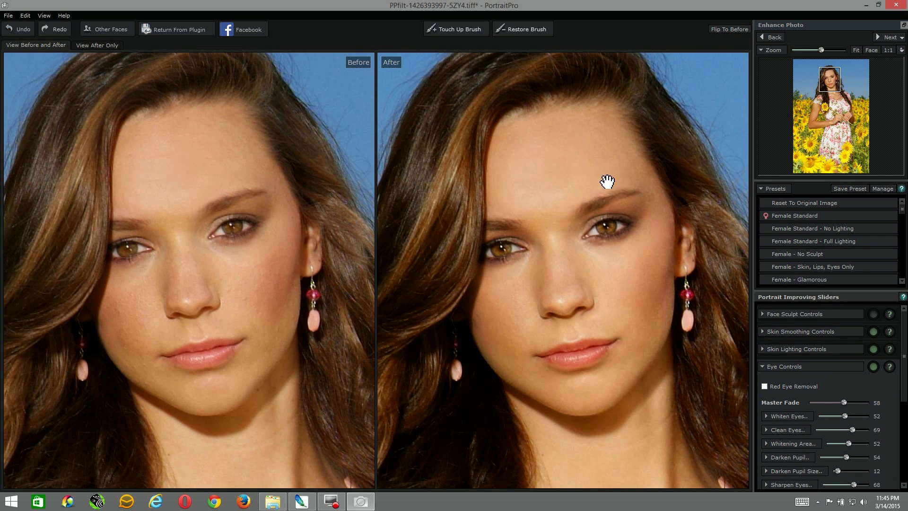
click(762, 368)
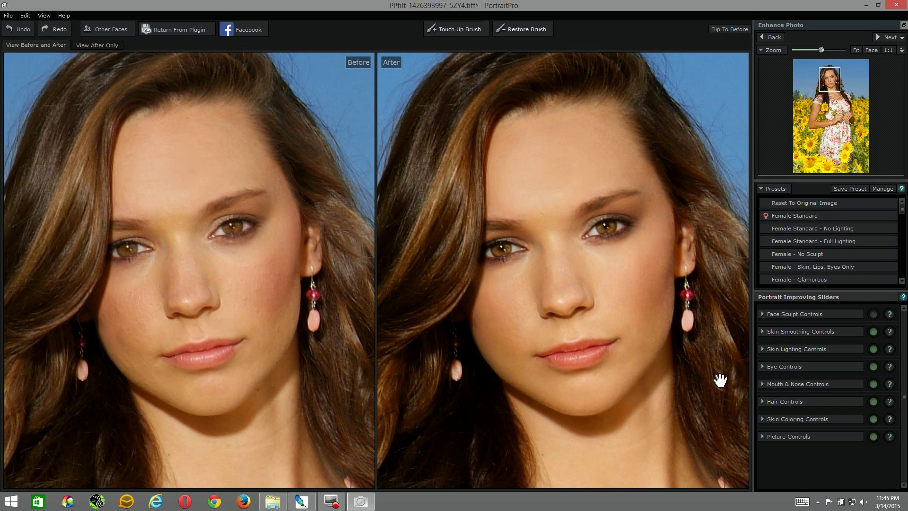
Compare the finished retouch with the original image, and return the result from the plugin to Photoshop.
click(724, 33)
click(723, 32)
click(725, 33)
click(725, 33)
click(177, 33)
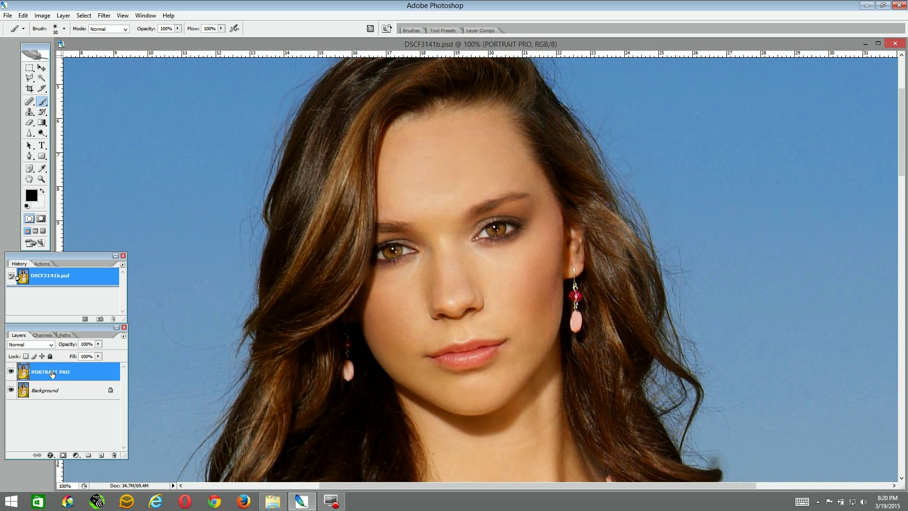
Add a layer mask to the PORTRAIT PRO layer, and make the layer image active instead of the mask.
click(63, 456)
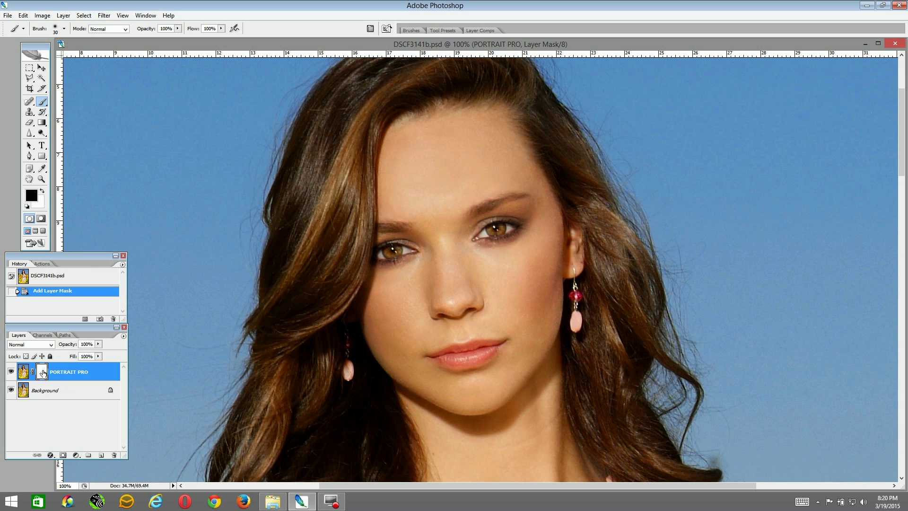
click(36, 392)
click(69, 372)
click(63, 391)
click(65, 372)
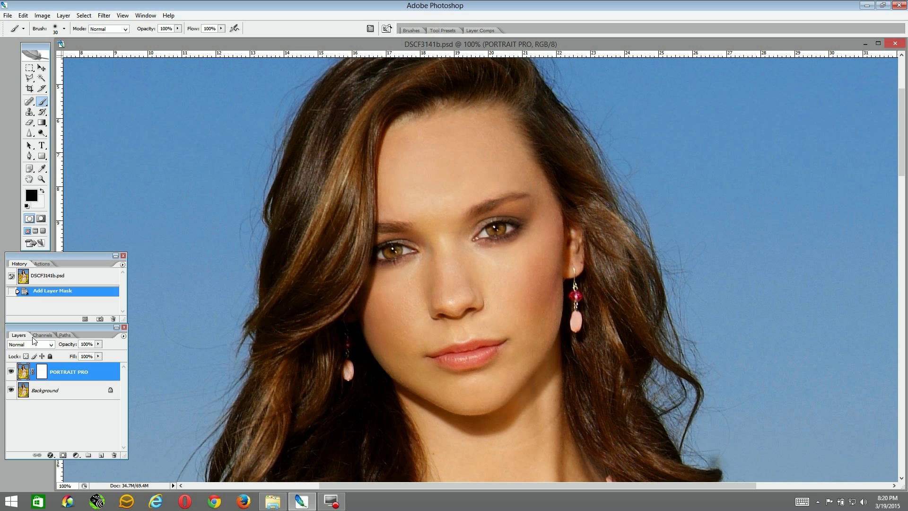
Try painting black across the cheek and mouth directly on the PORTRAIT PRO layer image, and undo the stroke.
mouse_move(376, 316)
mouse_down()
mouse_move(462, 326)
mouse_move(490, 352)
mouse_up()
click(61, 292)
Activate the PORTRAIT PRO layer mask, dab black beneath the shaded eye, and paint the retouch back with white strokes there.
click(43, 372)
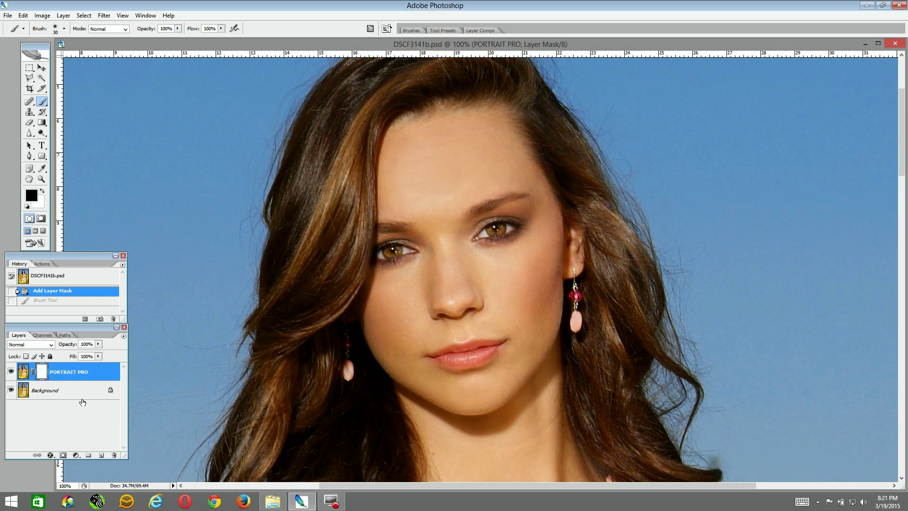
click(41, 390)
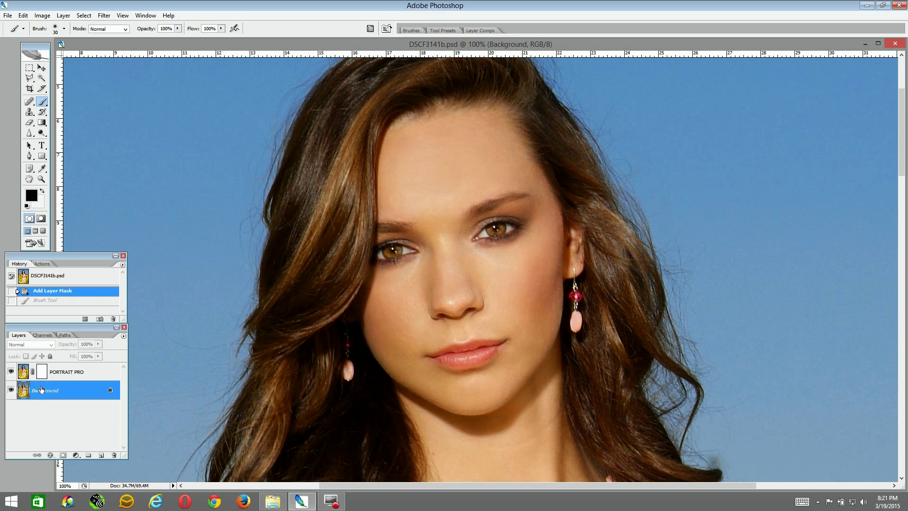
click(40, 373)
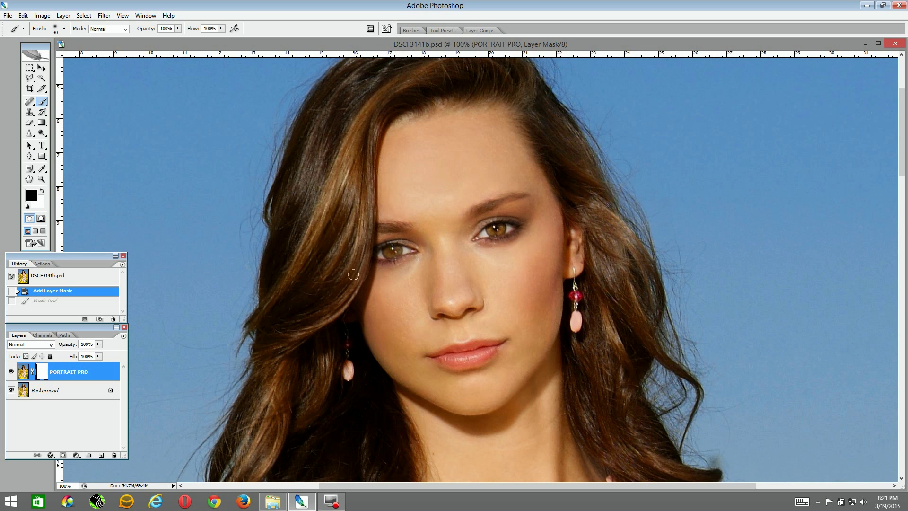
click(379, 285)
click(41, 191)
mouse_move(377, 243)
mouse_down()
mouse_move(397, 243)
mouse_move(390, 245)
mouse_move(409, 264)
mouse_move(383, 267)
mouse_up()
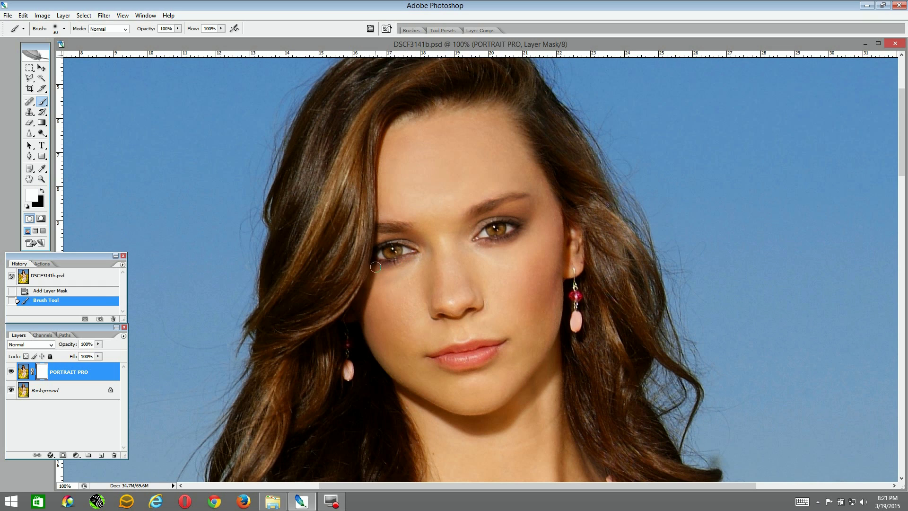
drag(368, 298, 337, 300)
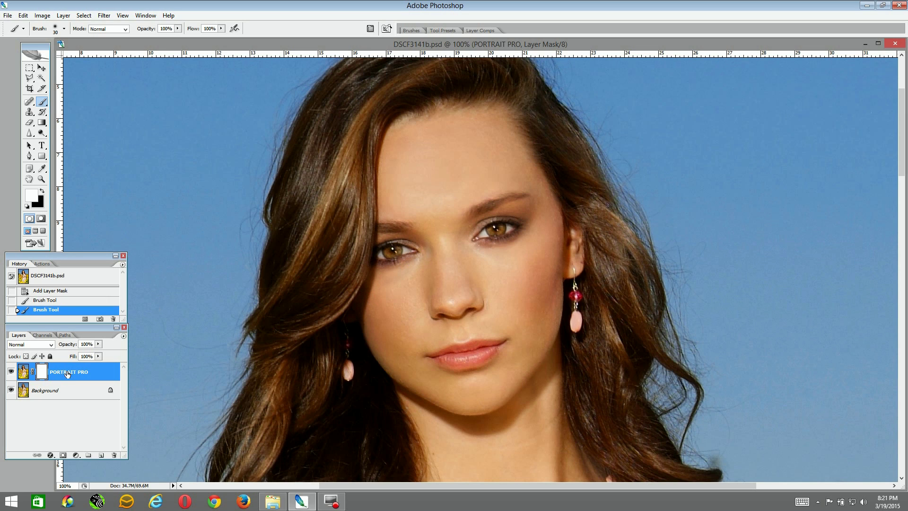
Switch the brush back to black and paint the PORTRAIT PRO layer mask at the hair edge below the shaded eye.
click(44, 192)
click(45, 395)
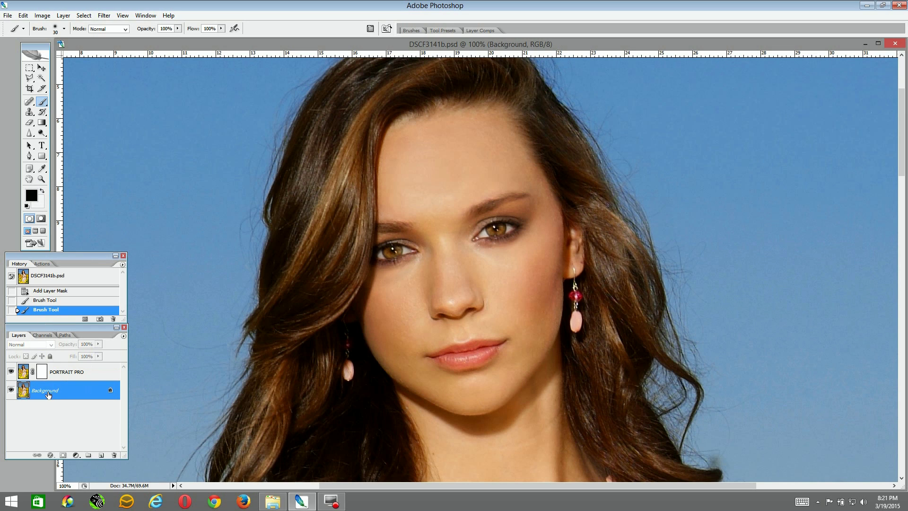
click(41, 371)
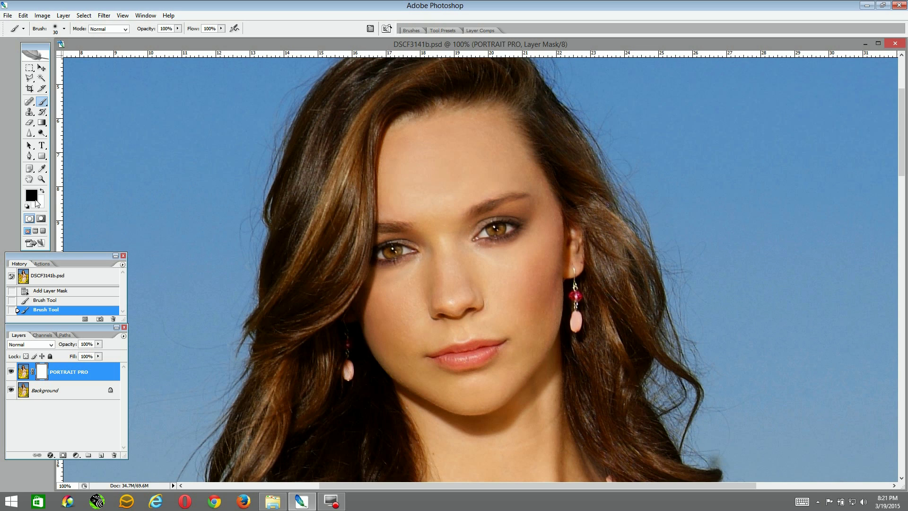
click(371, 273)
click(371, 273)
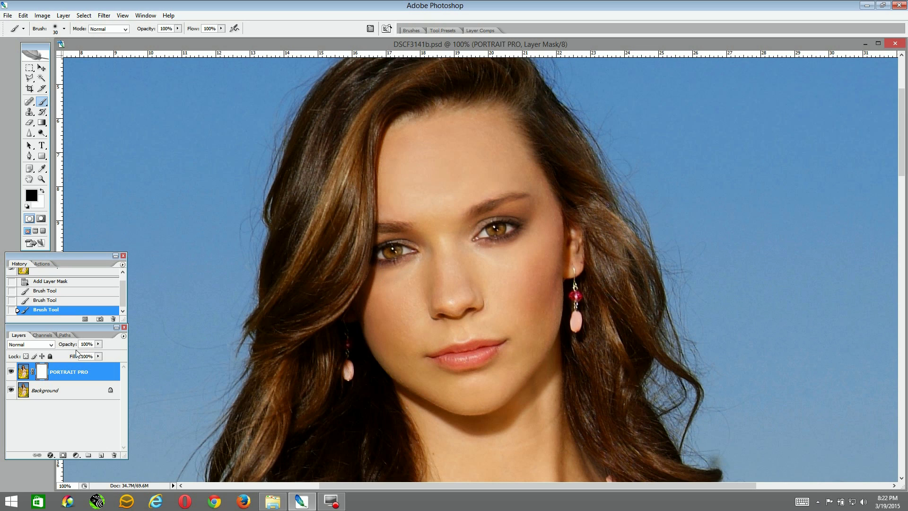
Compare the area below the shaded eye before and after the last brush stroke using the history states.
click(55, 302)
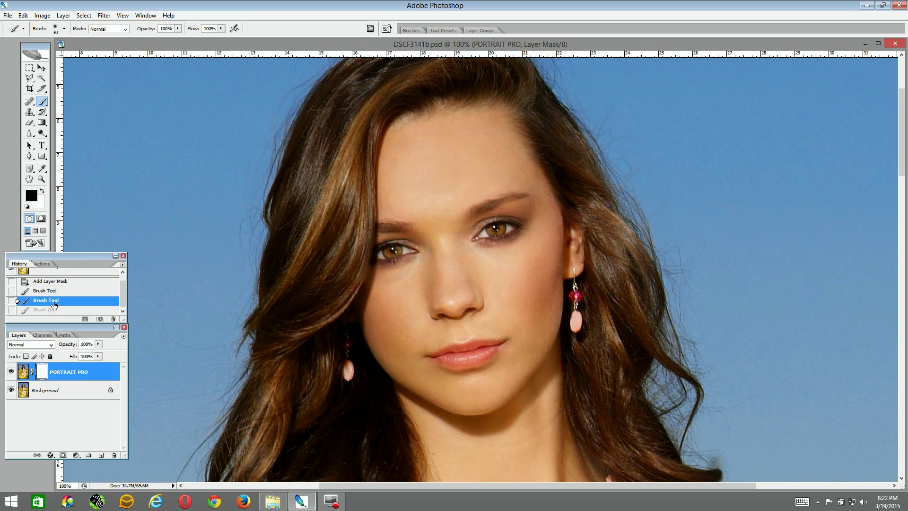
click(53, 311)
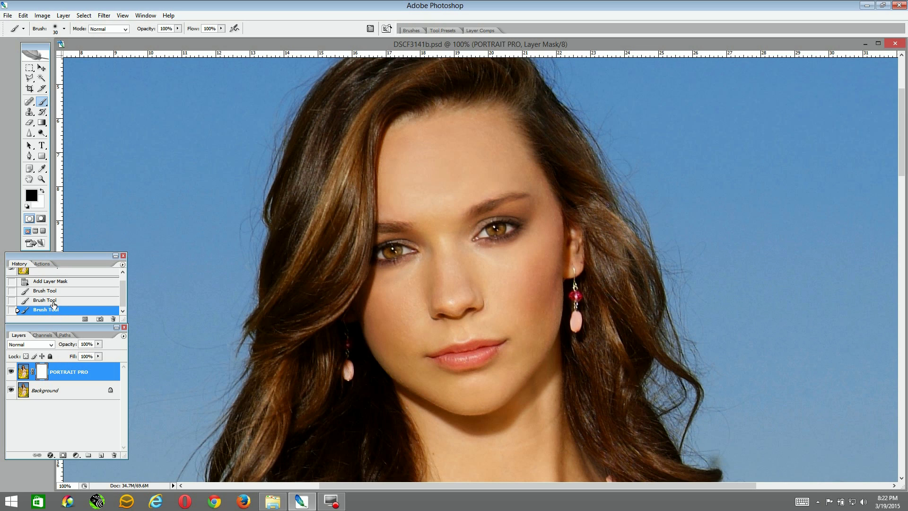
click(54, 302)
click(54, 310)
click(72, 301)
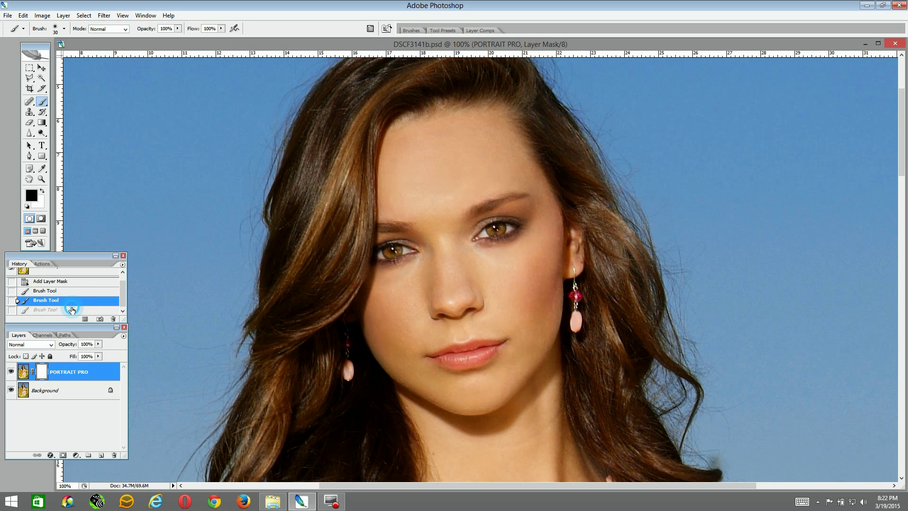
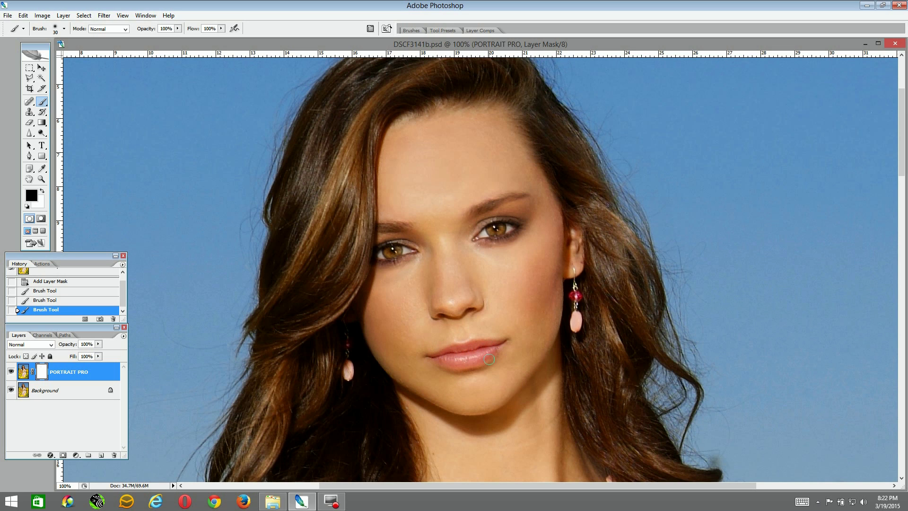
Paint black on the mask over the lower lip to reveal the original, and compare the lips before and after.
click(489, 359)
click(58, 301)
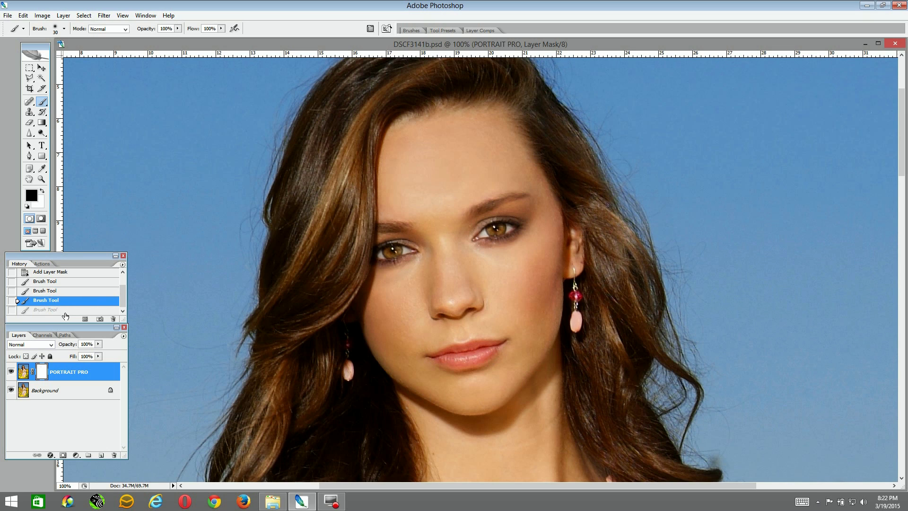
click(65, 312)
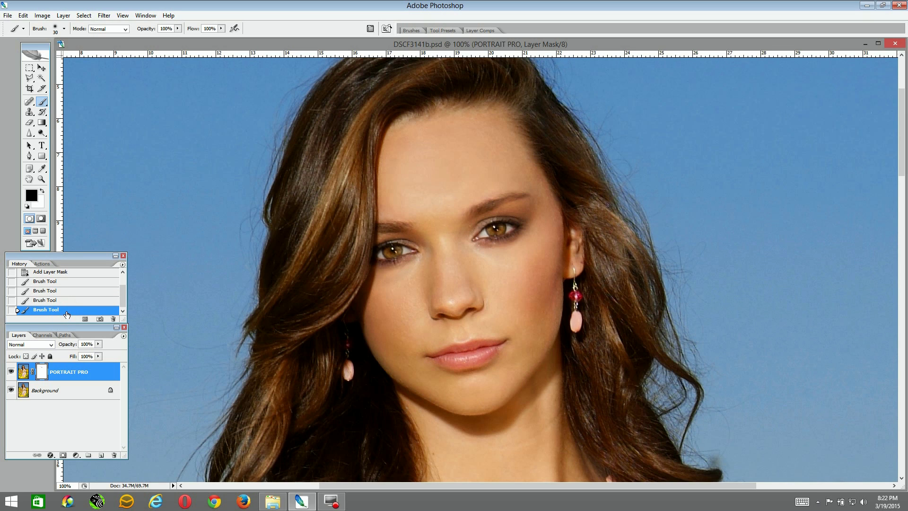
click(66, 301)
click(66, 311)
Switch the brush to white at 56% opacity, and paint over the lips on the mask to partly restore the retouch.
click(41, 190)
click(178, 28)
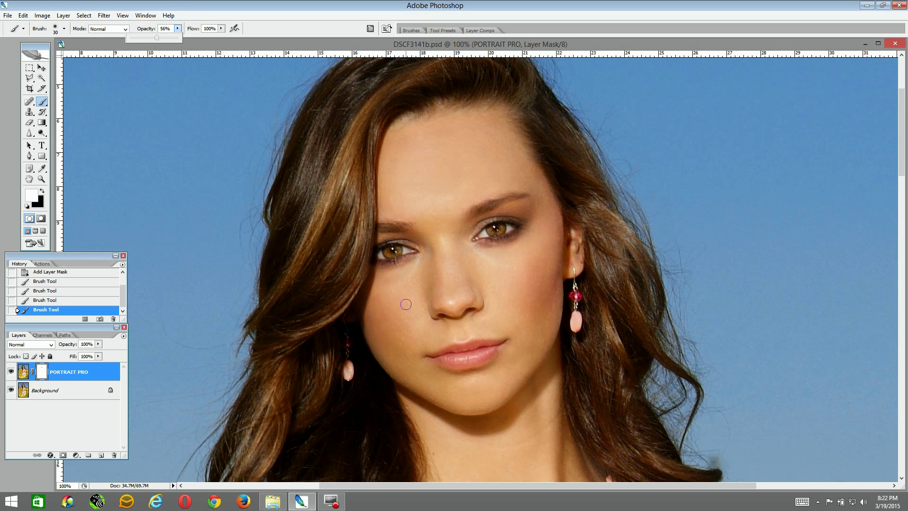
click(439, 355)
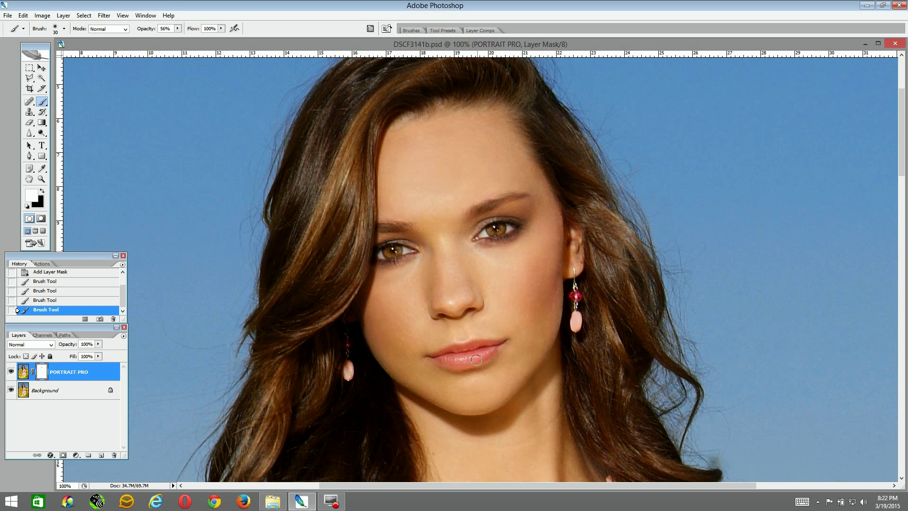
click(497, 348)
Compare the lips with the original, retouched and partly restored masking by stepping through the last three history states.
click(71, 301)
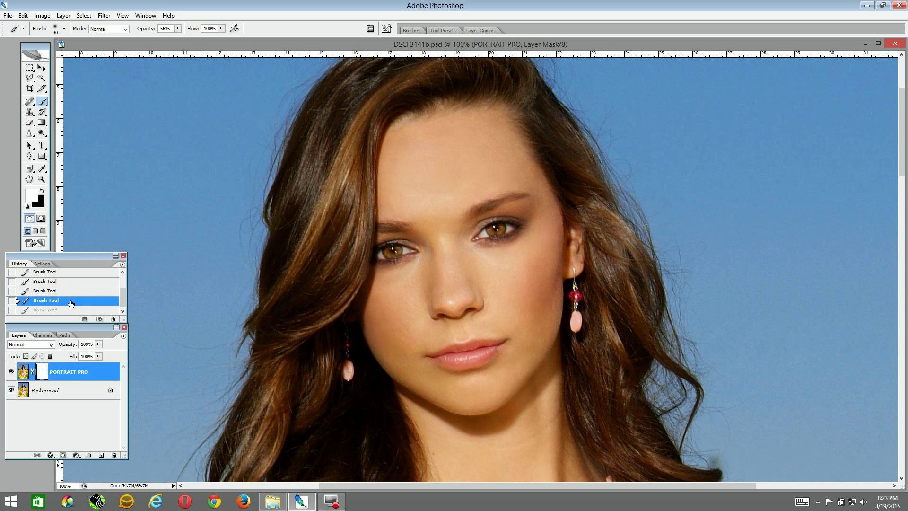
click(70, 292)
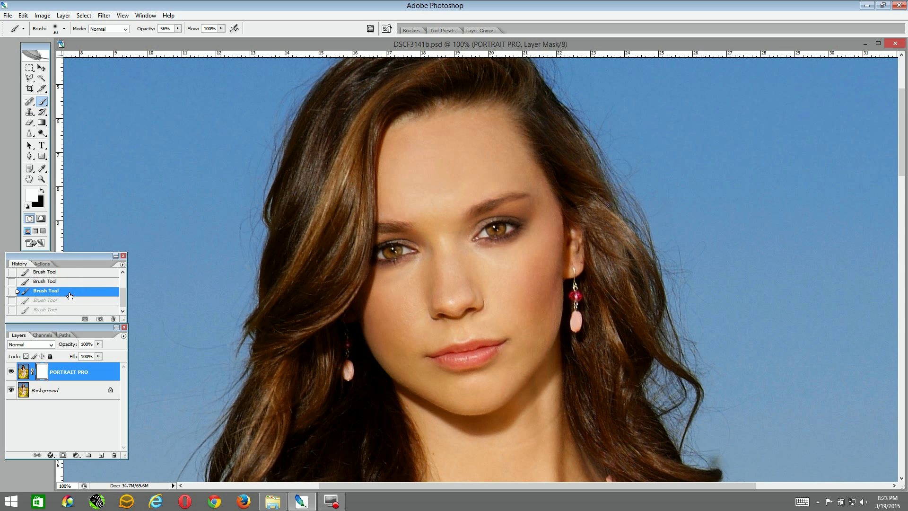
click(70, 300)
click(68, 310)
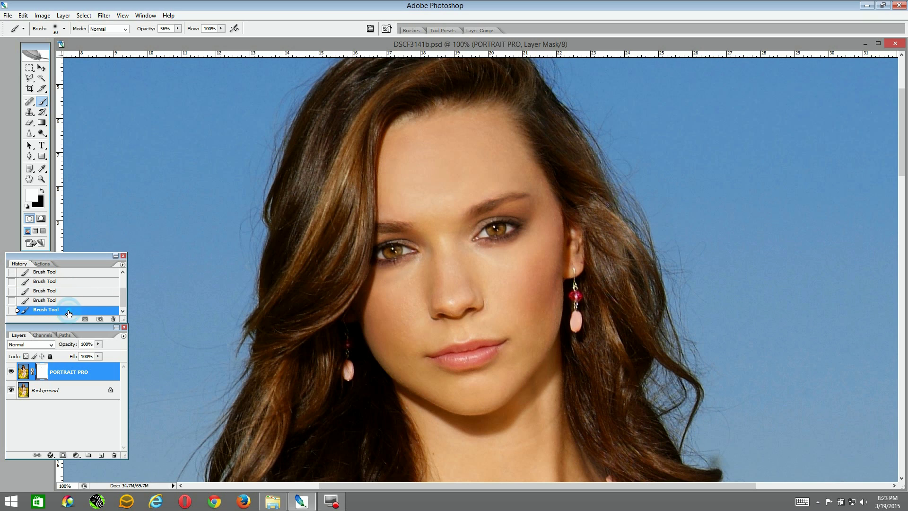
click(69, 300)
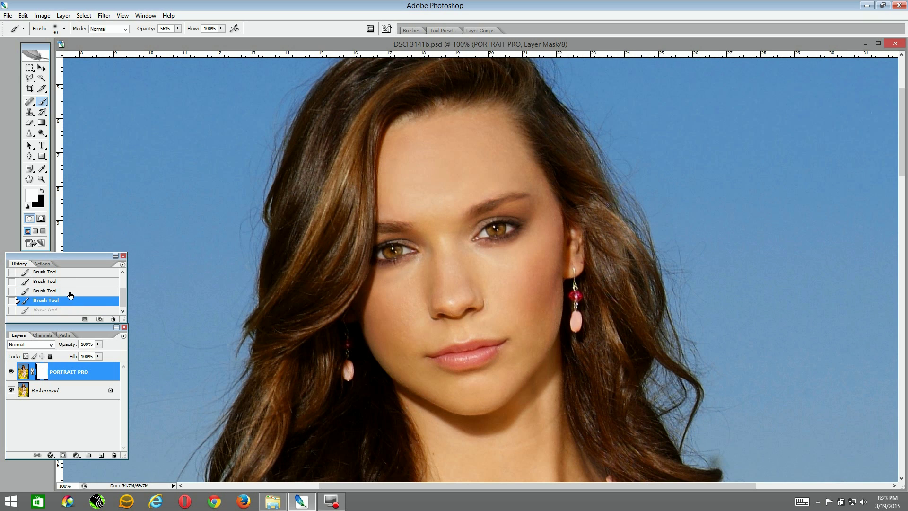
click(69, 292)
click(70, 301)
click(70, 310)
click(71, 292)
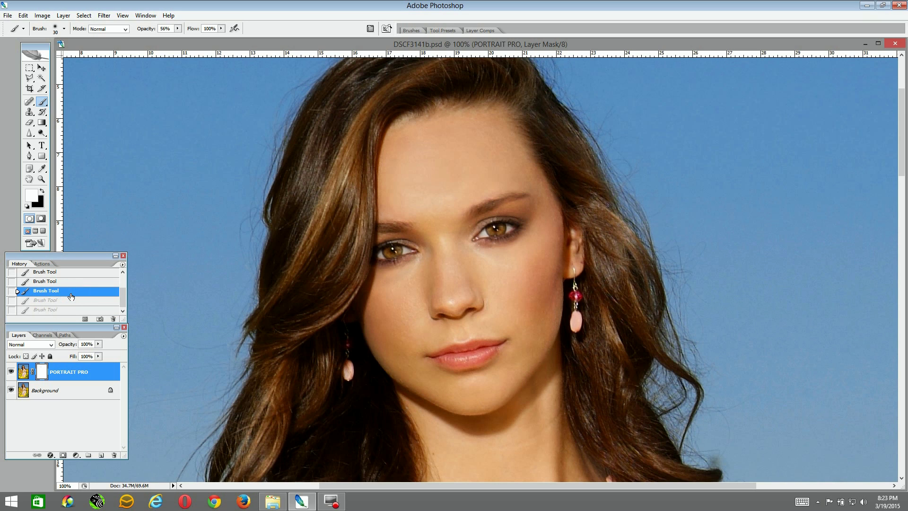
Step the history back to before the lip painting, and paint black at 56% opacity over the lower lip on the mask.
click(71, 301)
click(73, 294)
click(41, 191)
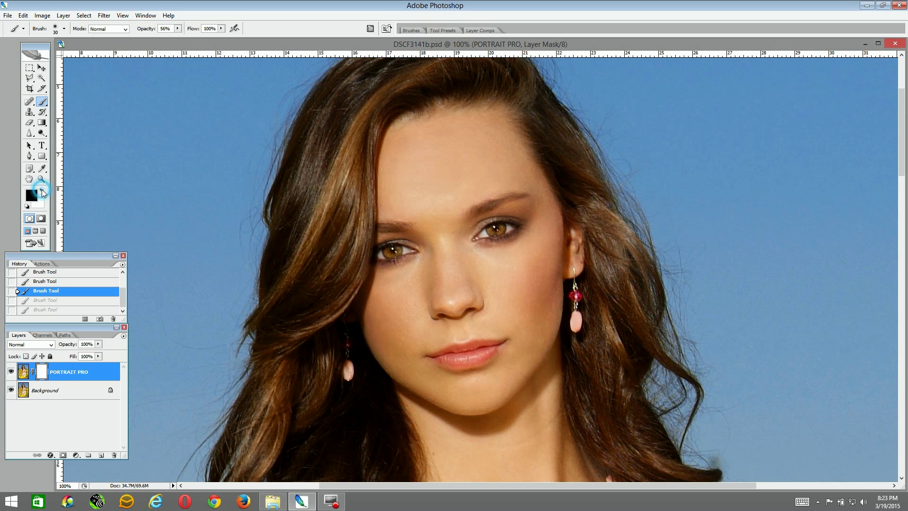
click(43, 100)
mouse_move(435, 356)
mouse_down()
mouse_move(499, 345)
mouse_move(444, 355)
mouse_move(498, 345)
mouse_move(444, 359)
mouse_up()
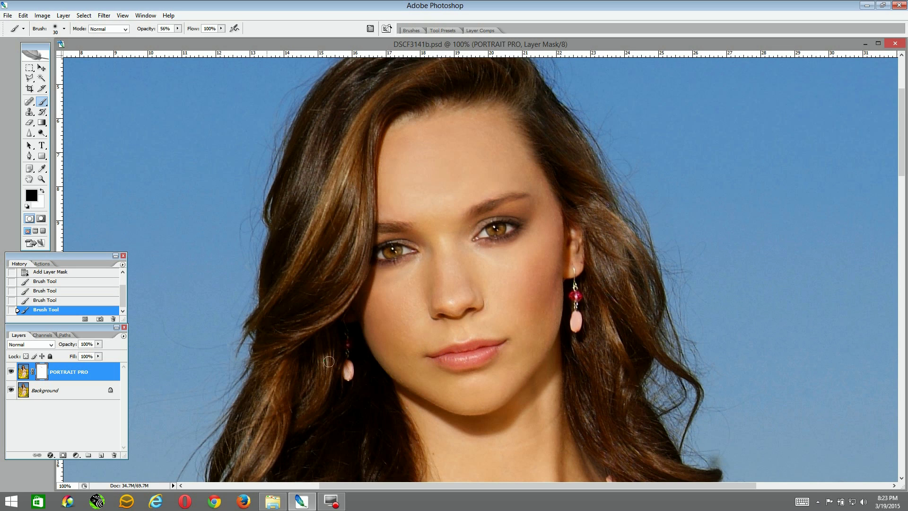
Compare the lips before and after the 56% opacity stroke using the last two history states.
click(56, 302)
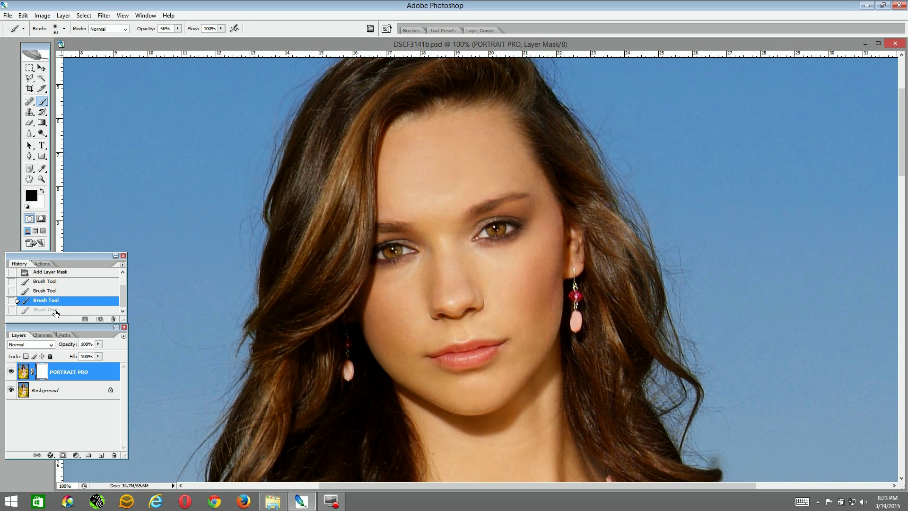
click(55, 310)
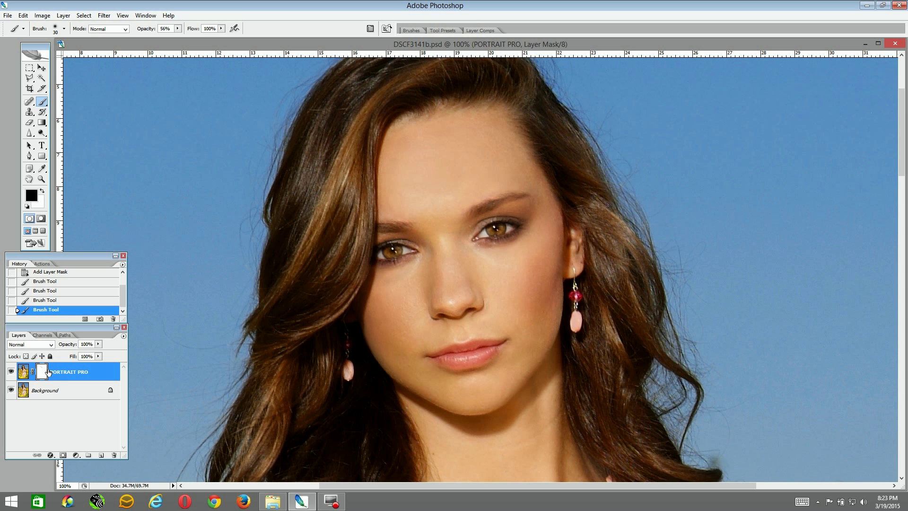
click(45, 393)
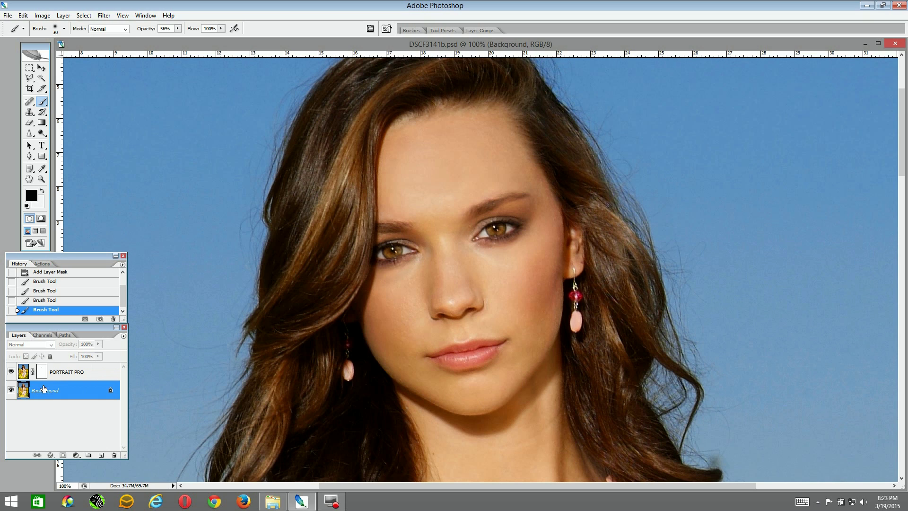
click(42, 374)
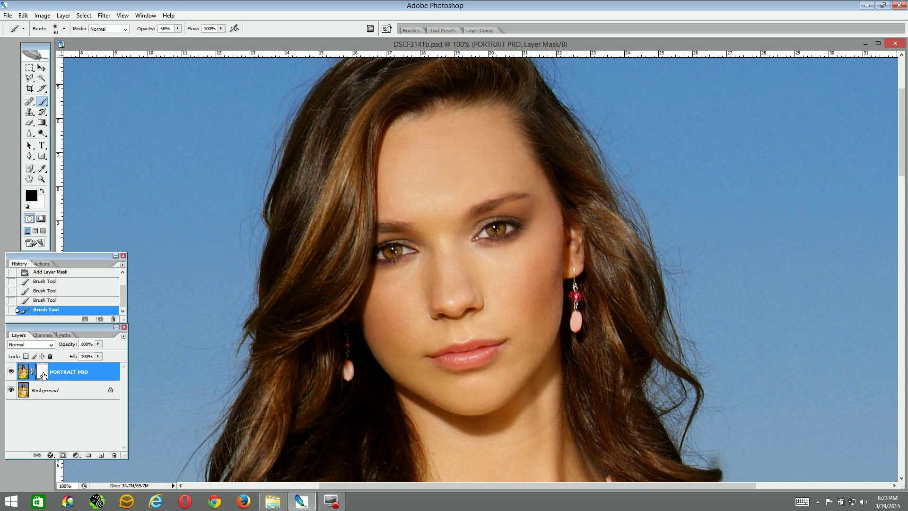
click(66, 301)
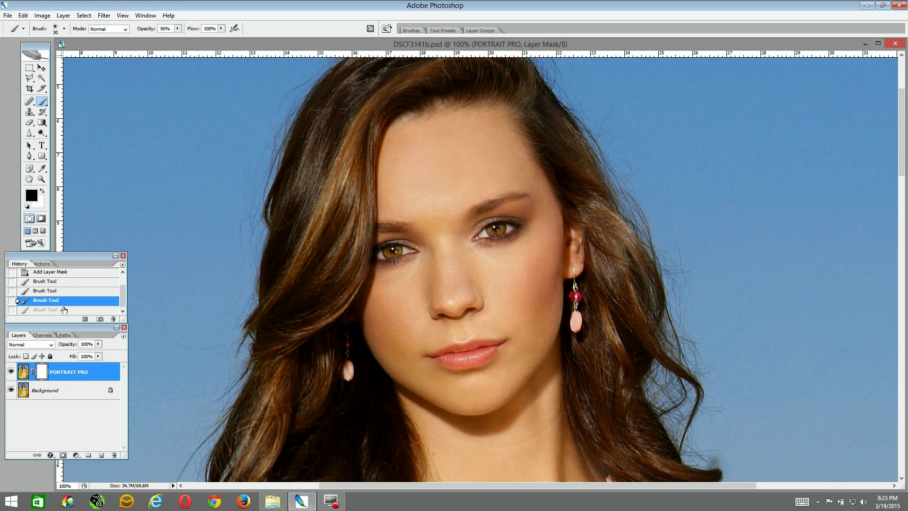
click(64, 310)
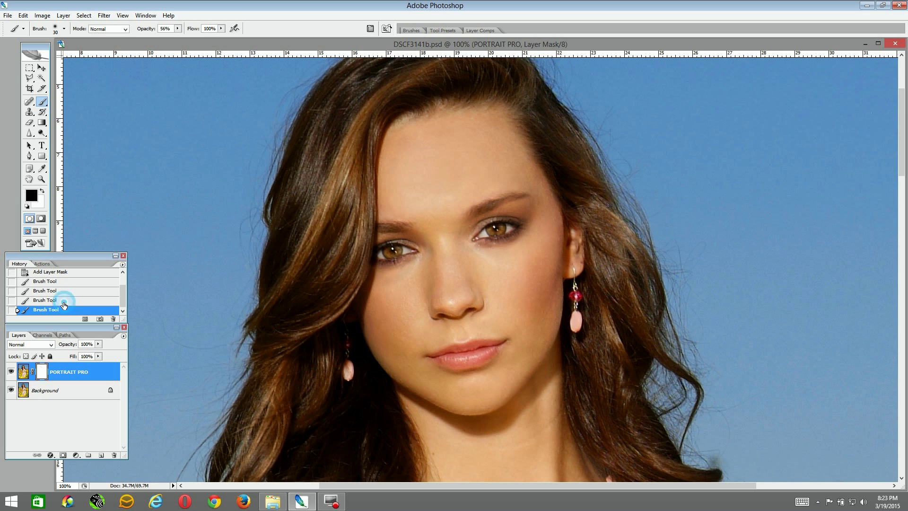
click(64, 303)
click(64, 310)
click(64, 302)
click(64, 310)
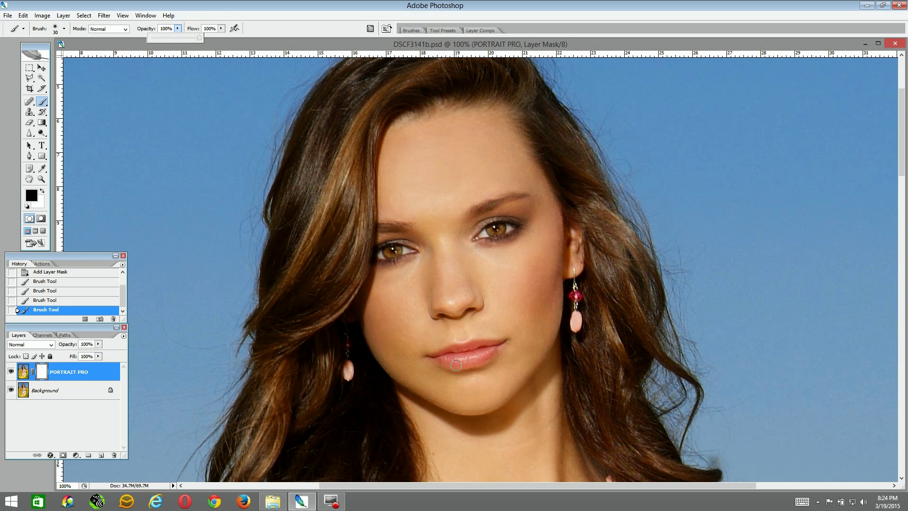
Set the brush to 100% opacity and paint black over the lips on the PORTRAIT PRO layer mask.
click(438, 356)
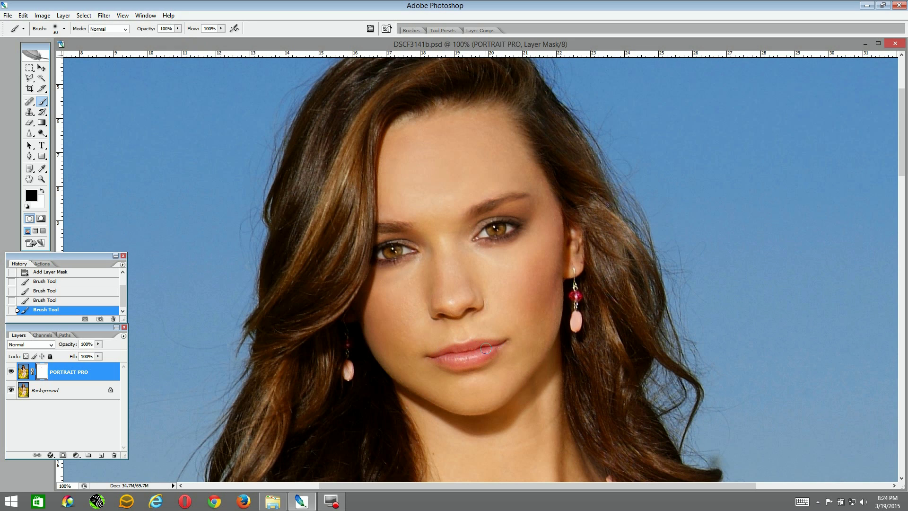
drag(455, 355, 493, 345)
click(45, 391)
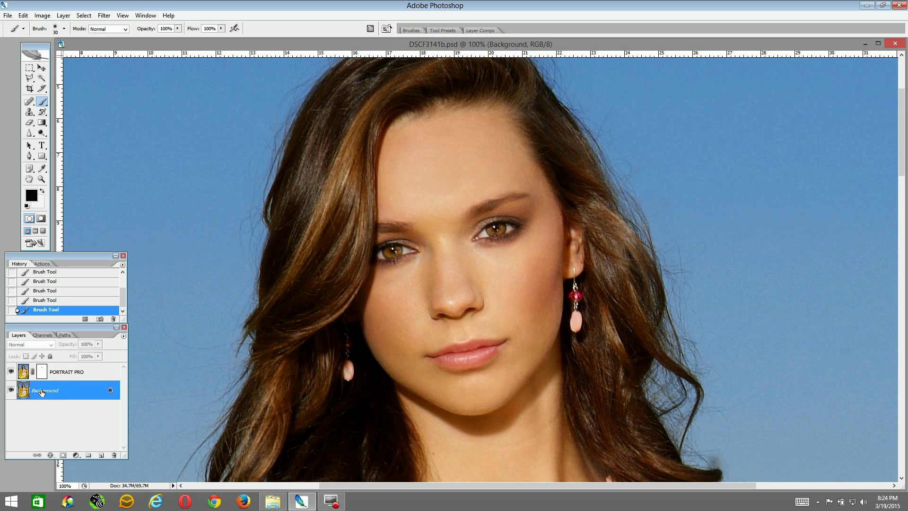
click(42, 373)
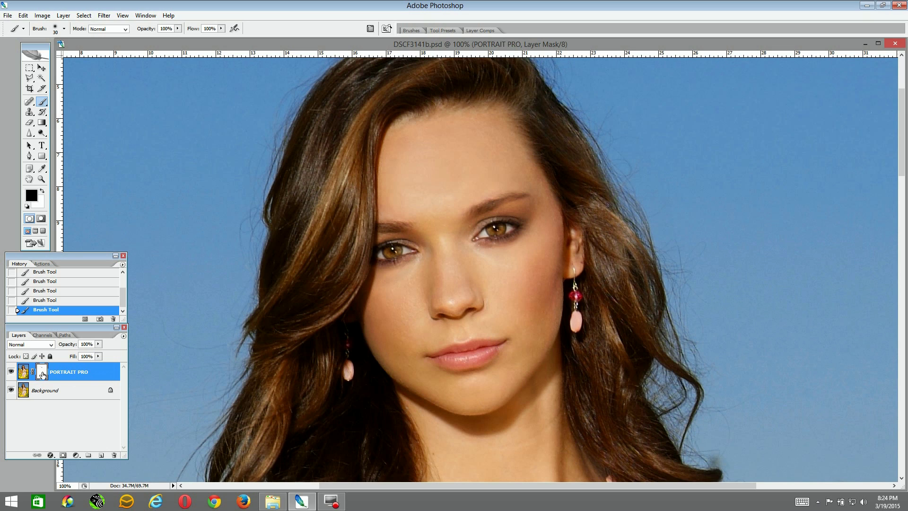
Compare the retouched, partly masked and fully masked lips by stepping through the last three history states.
click(53, 292)
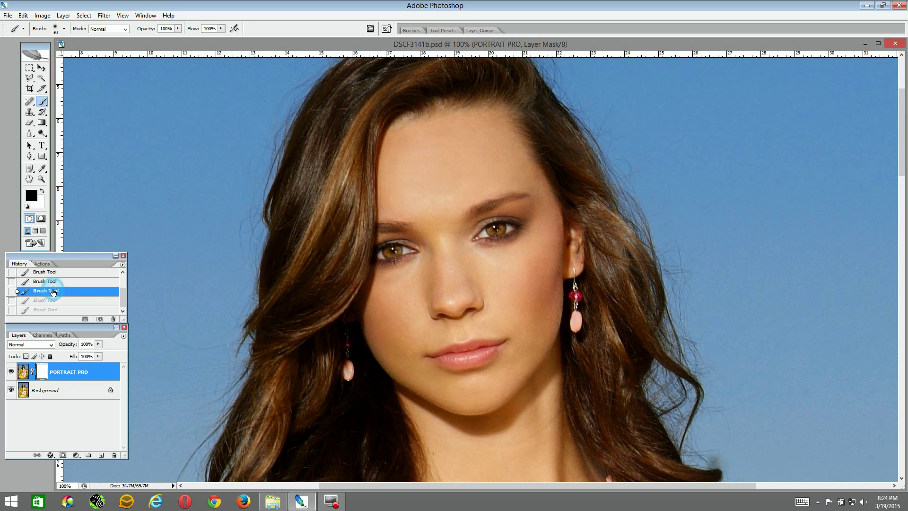
click(53, 301)
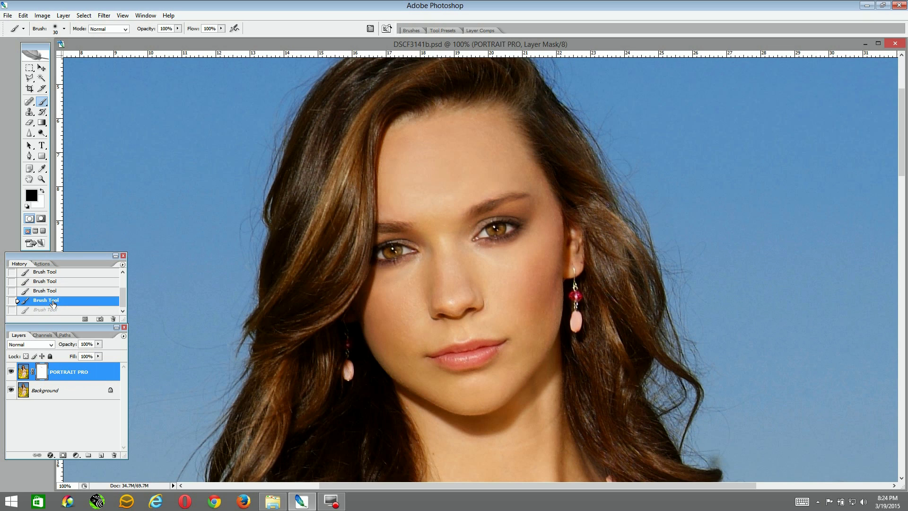
click(53, 311)
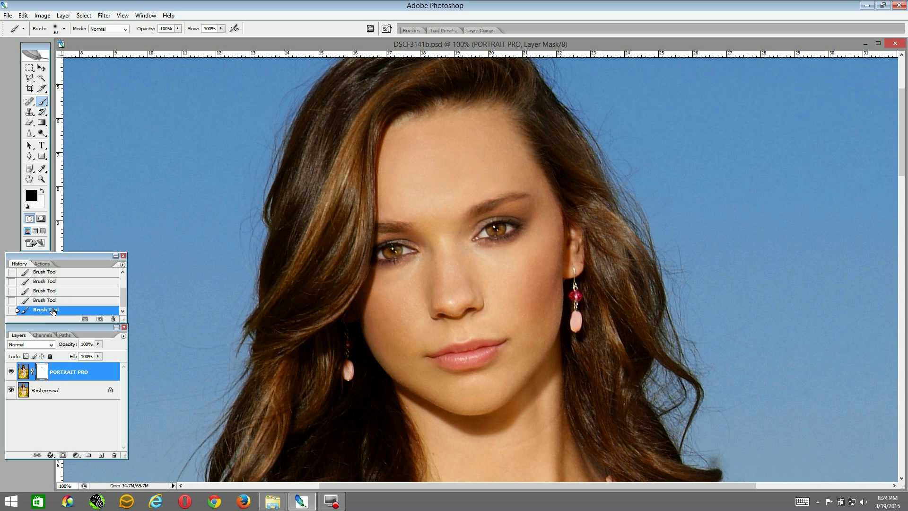
click(53, 300)
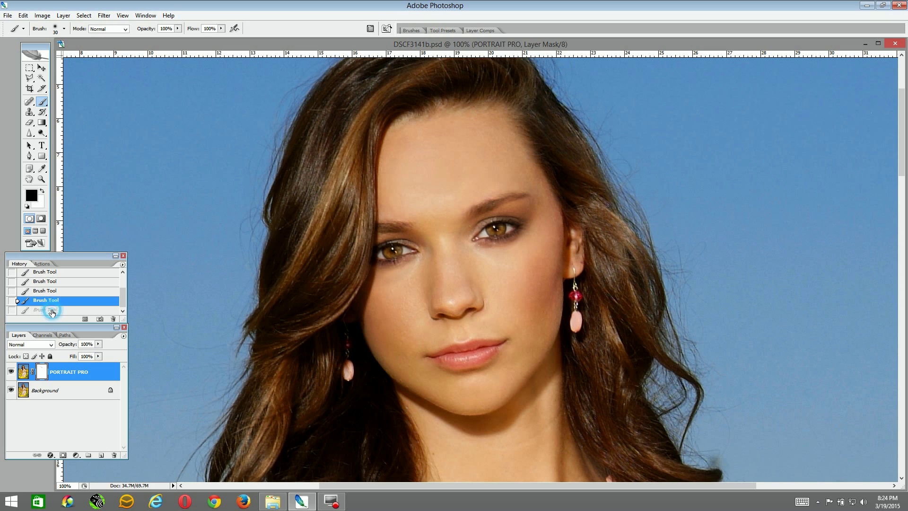
click(52, 310)
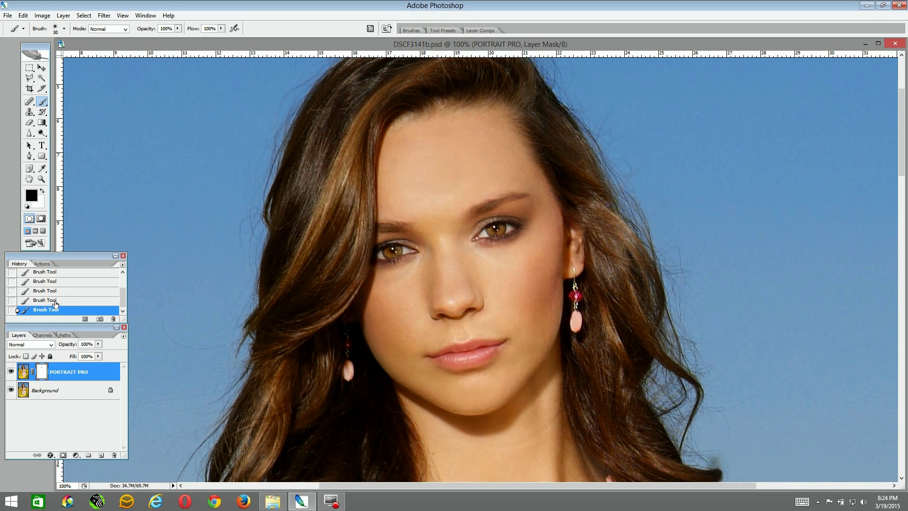
click(55, 302)
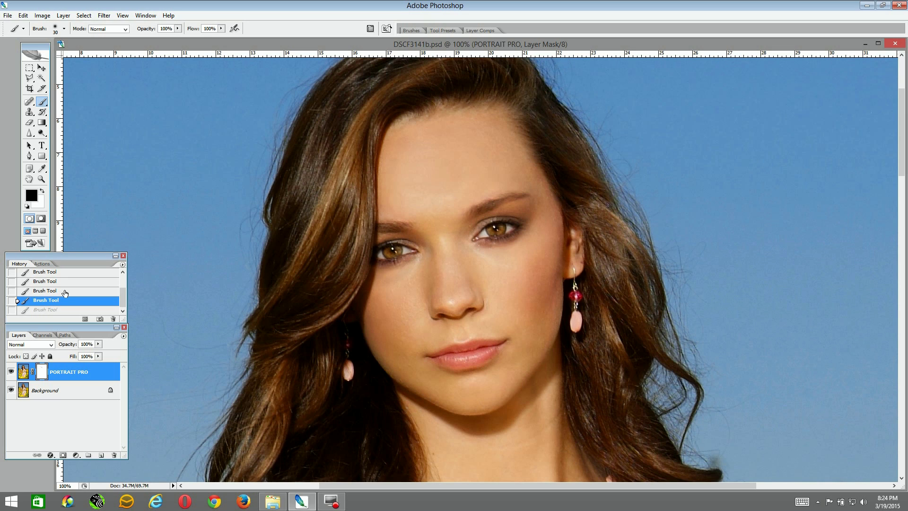
click(66, 291)
click(70, 300)
click(70, 311)
click(68, 300)
Dab black on the PORTRAIT PRO mask over the iris of the shaded eye, and check the previous history state.
click(394, 251)
click(395, 251)
click(43, 373)
click(43, 393)
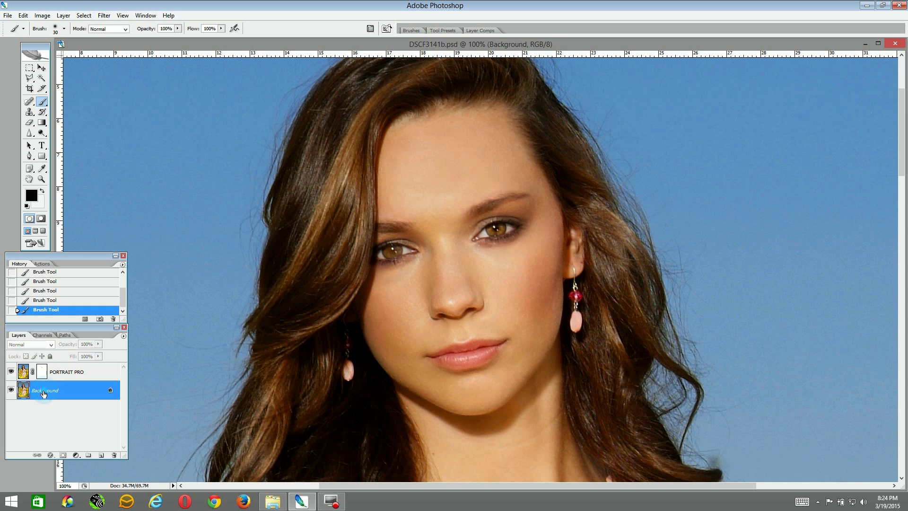
click(42, 374)
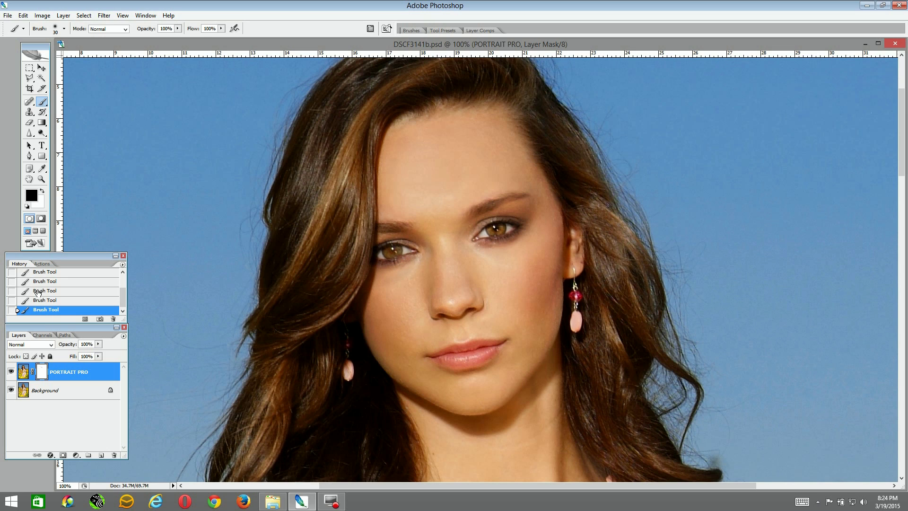
click(56, 301)
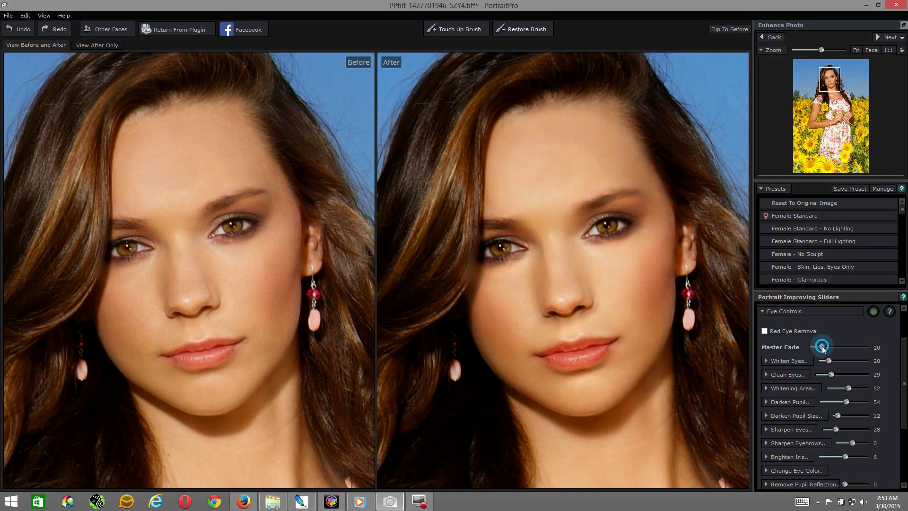
Switch to PortraitPro and tone down the retouch by lowering the eye Master Fade, the skin smoothing Master Fade and the Cheekbones slider.
drag(823, 347, 798, 350)
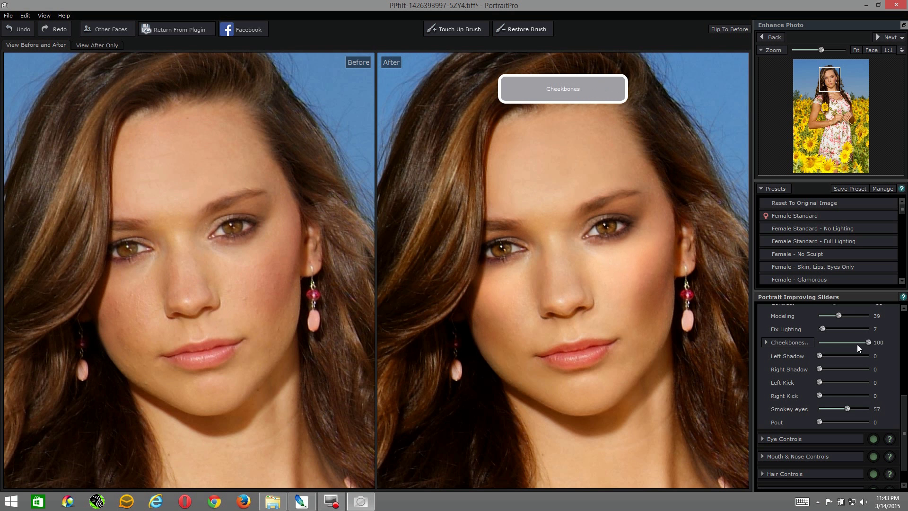
drag(858, 345, 819, 348)
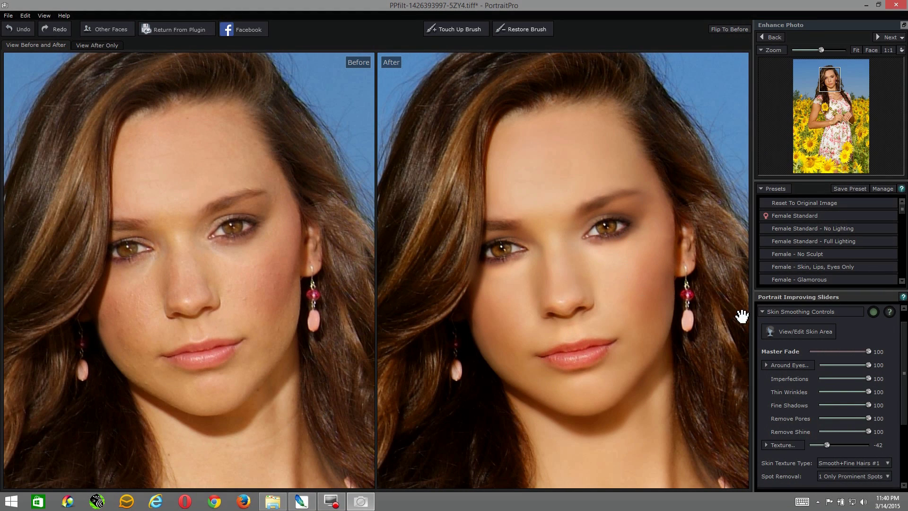
drag(868, 352, 834, 352)
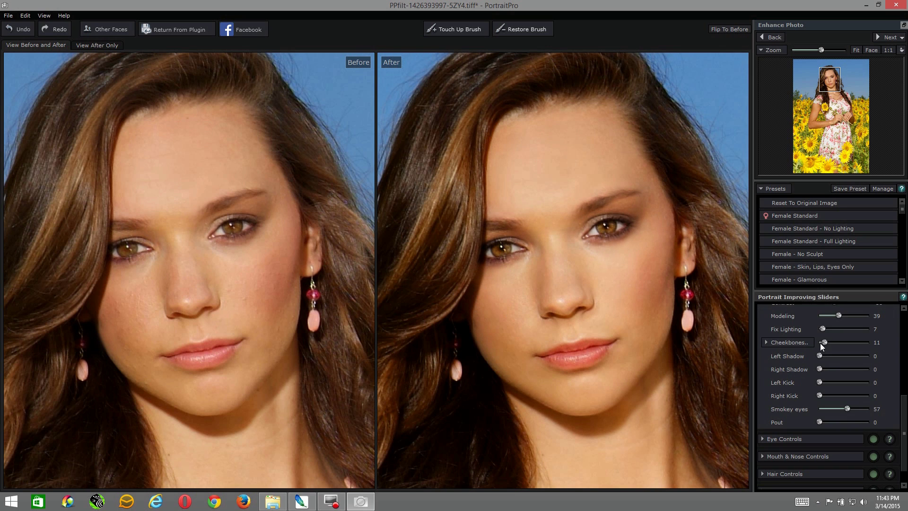
mouse_move(826, 345)
mouse_down()
mouse_move(875, 345)
mouse_move(823, 348)
mouse_up()
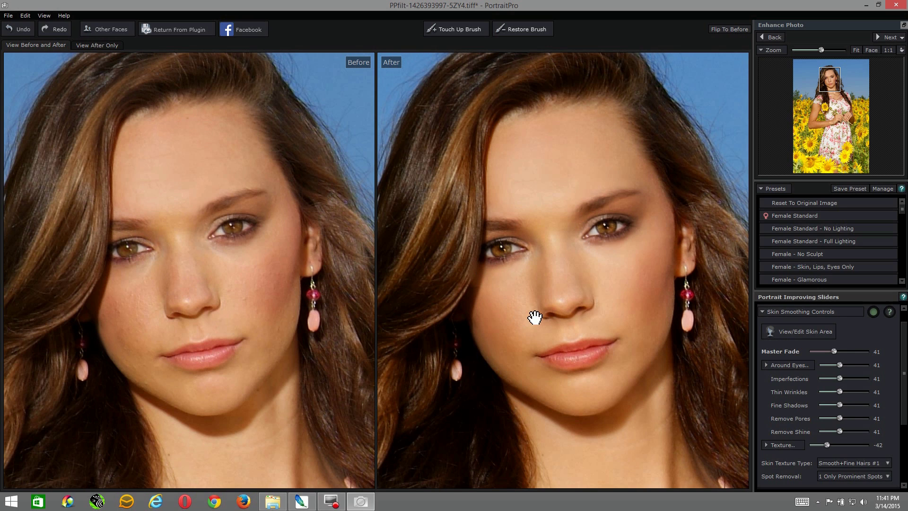
drag(835, 351, 821, 352)
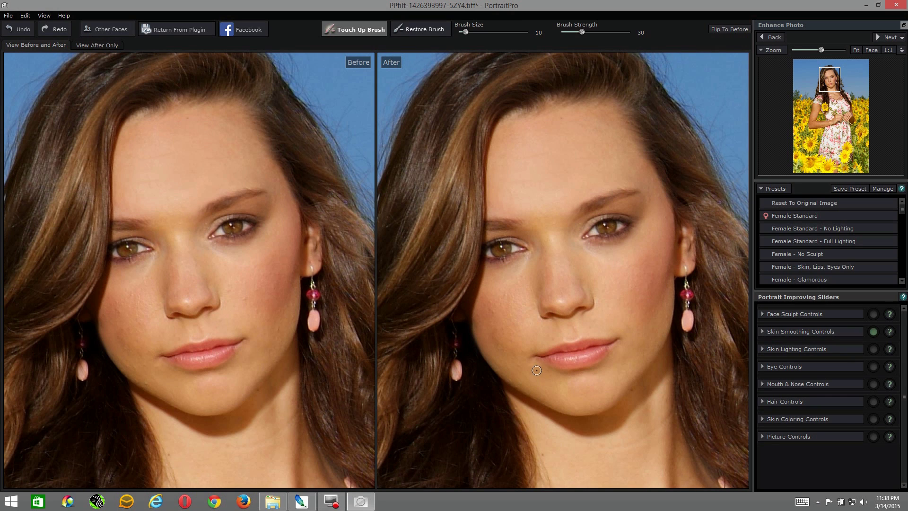
Dab the Touch Up Brush at size 10 and strength 30 on the skin beside the shaded corner of the mouth.
click(535, 364)
click(535, 367)
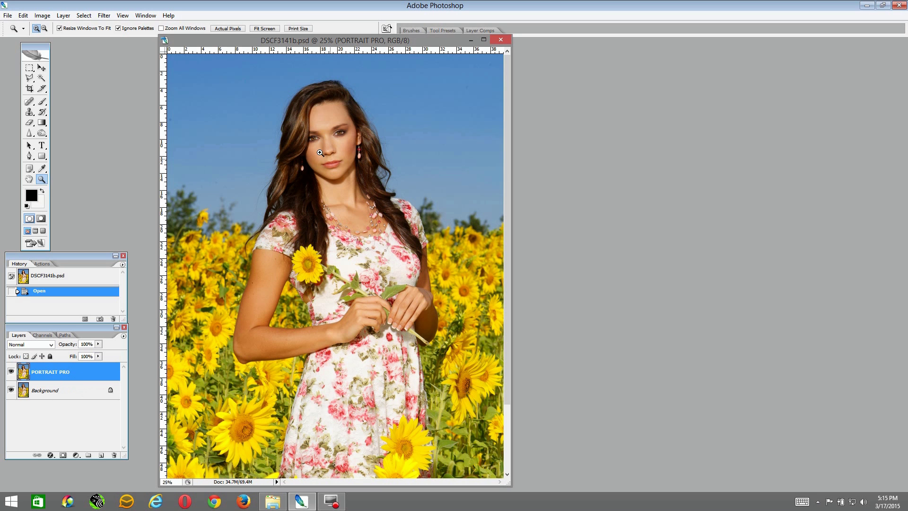
View the Photoshop portrait at actual pixels, and lower the skin smoothing Master Fade in PortraitPro.
click(227, 29)
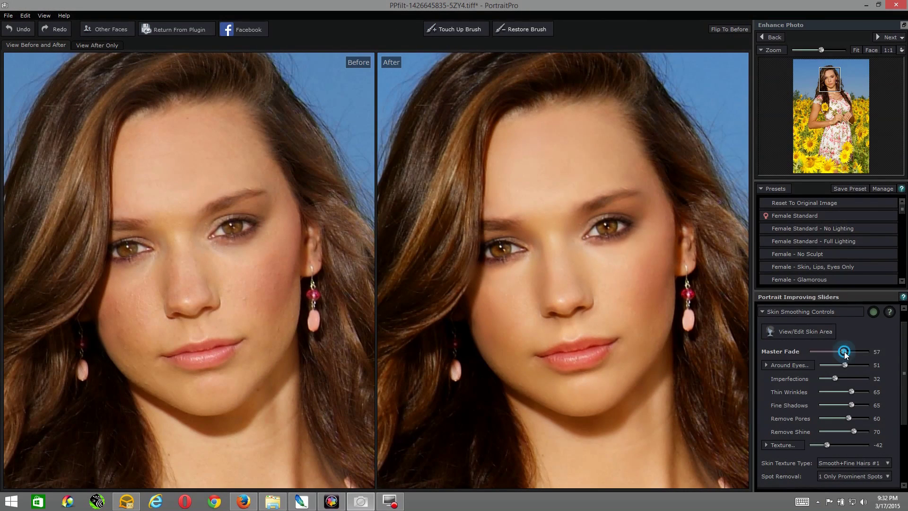
click(837, 351)
drag(836, 353, 823, 355)
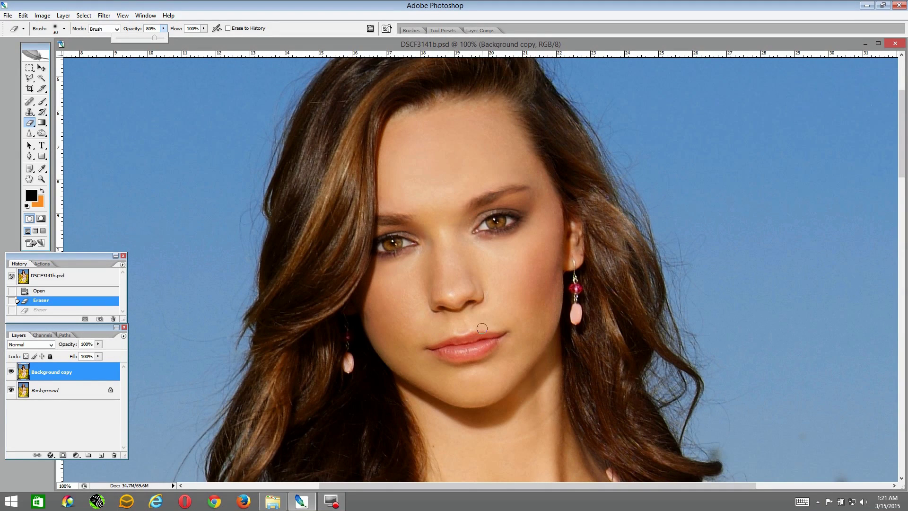
Switch to Photoshop and erase over the lips on the Background copy layer with the Eraser at 80% opacity.
click(504, 332)
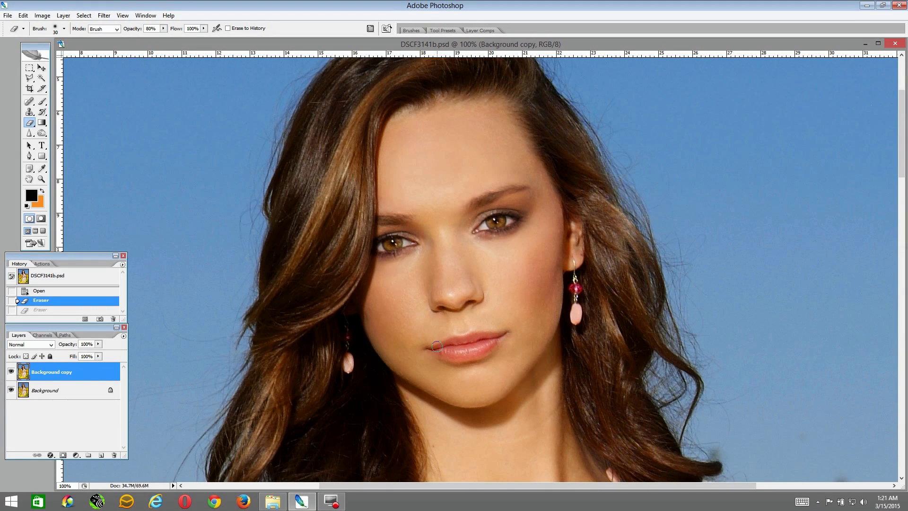